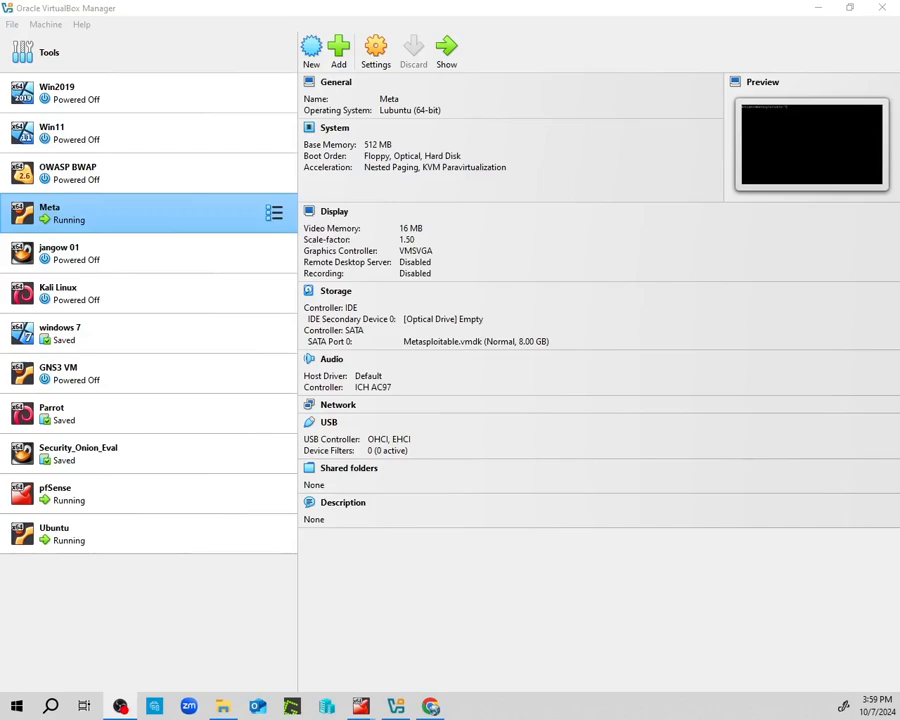
Leave the Meta VM running in VirtualBox Manager and switch to the Chrome New Tab window.
key("alt+Tab")
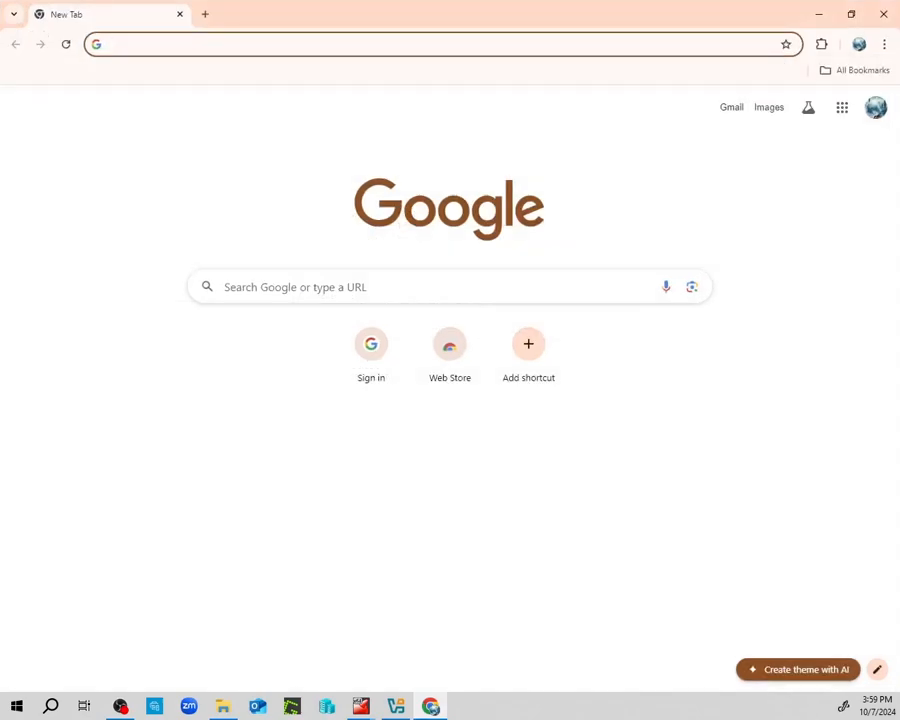
Search Google for 'nessus download' and open Tenable's Downloads page.
left_click(291, 37)
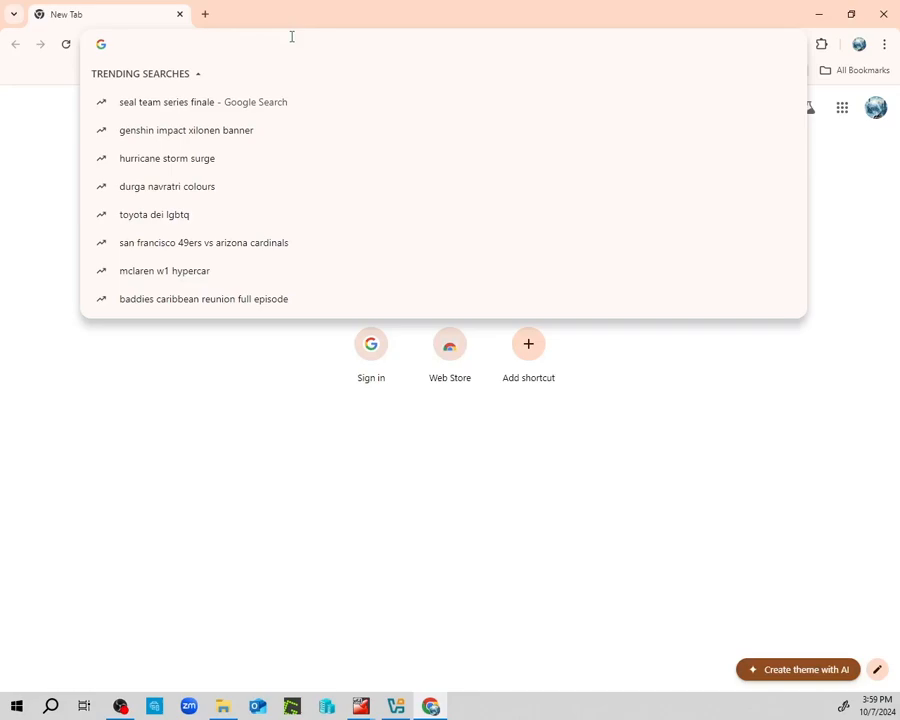
type("ness")
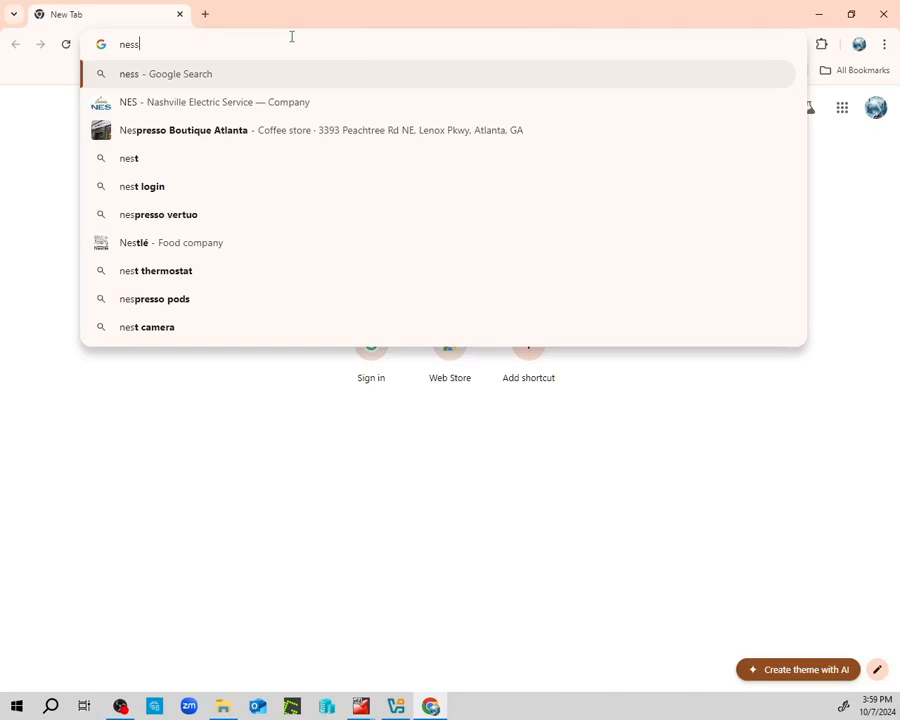
type("us ")
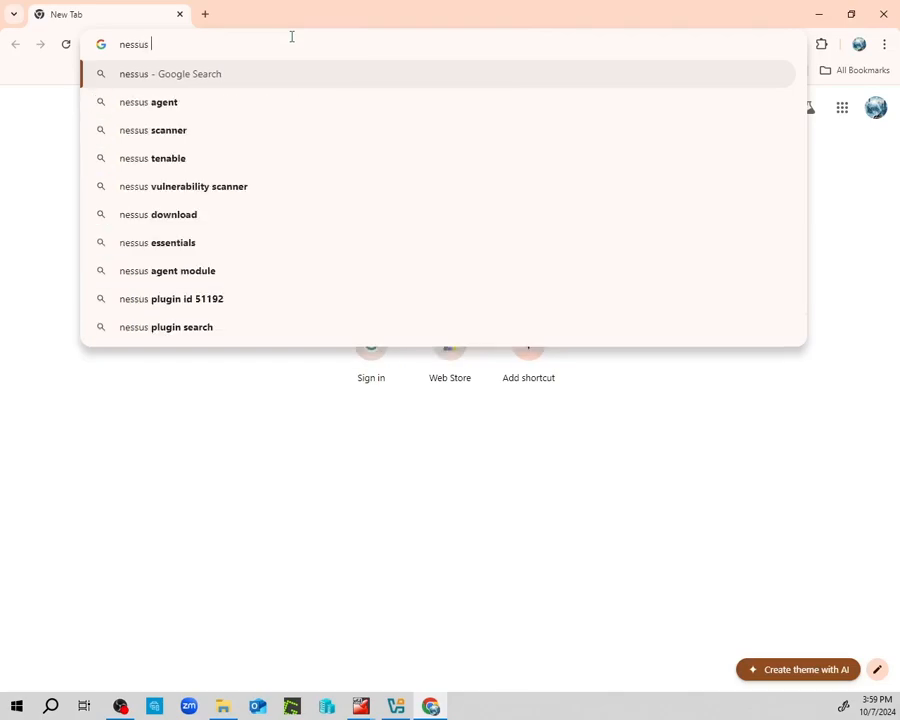
type("download")
key("Return")
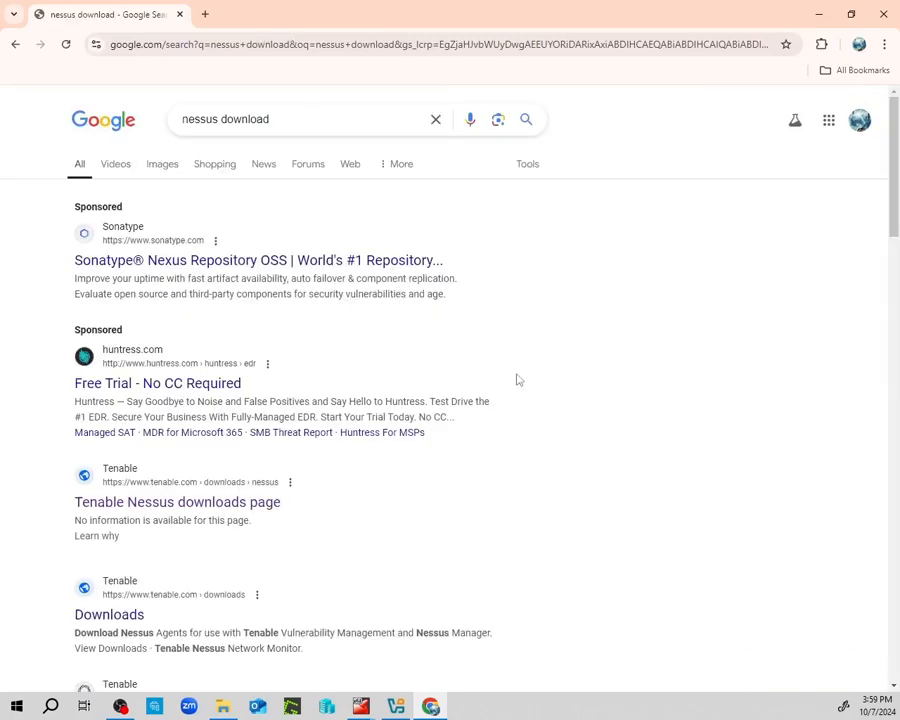
scroll(518, 377, "down", 1)
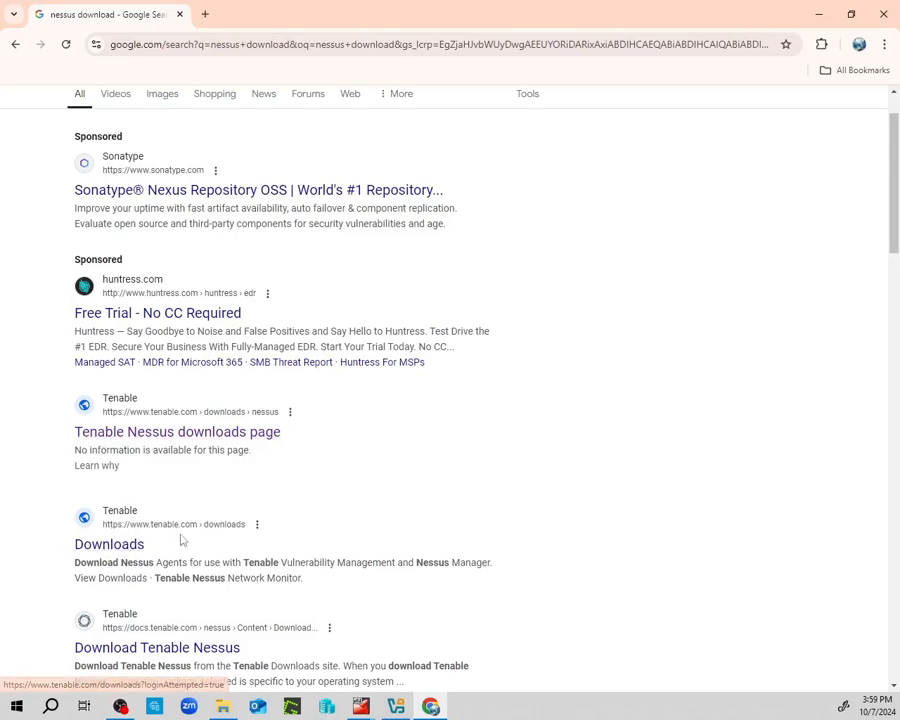
left_click(85, 550)
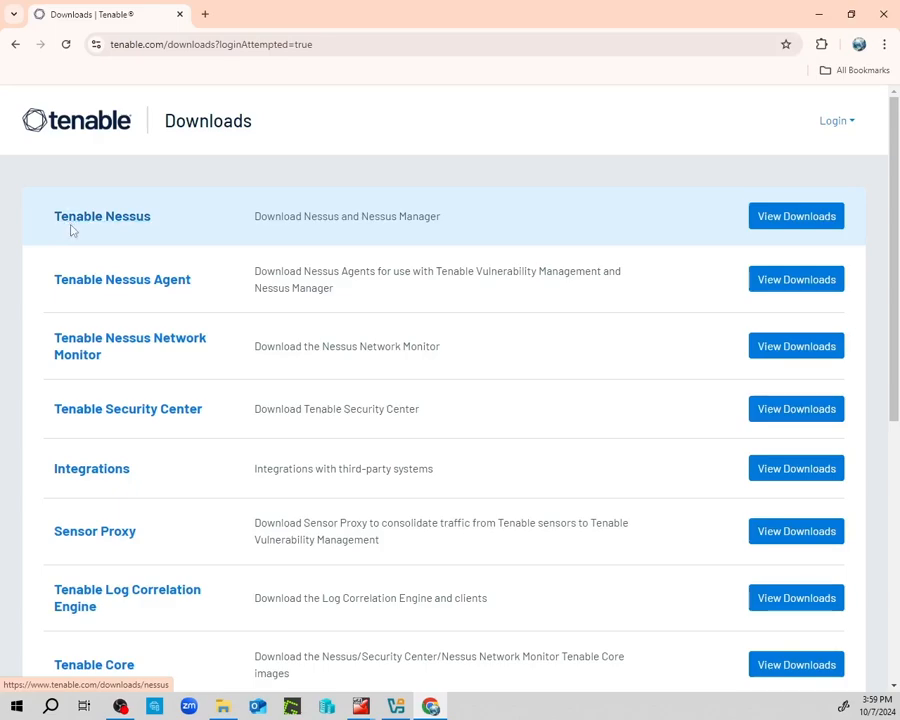
Open the Tenable Nessus 10.8.3 downloads and choose the Linux - Debian - amd64 platform.
left_click(815, 217)
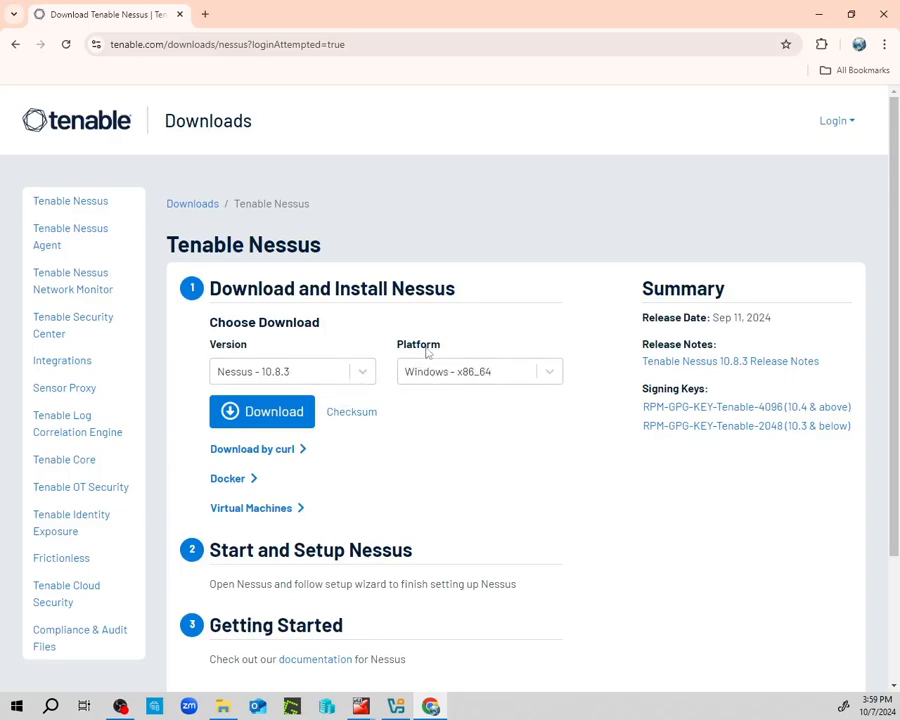
left_click(550, 373)
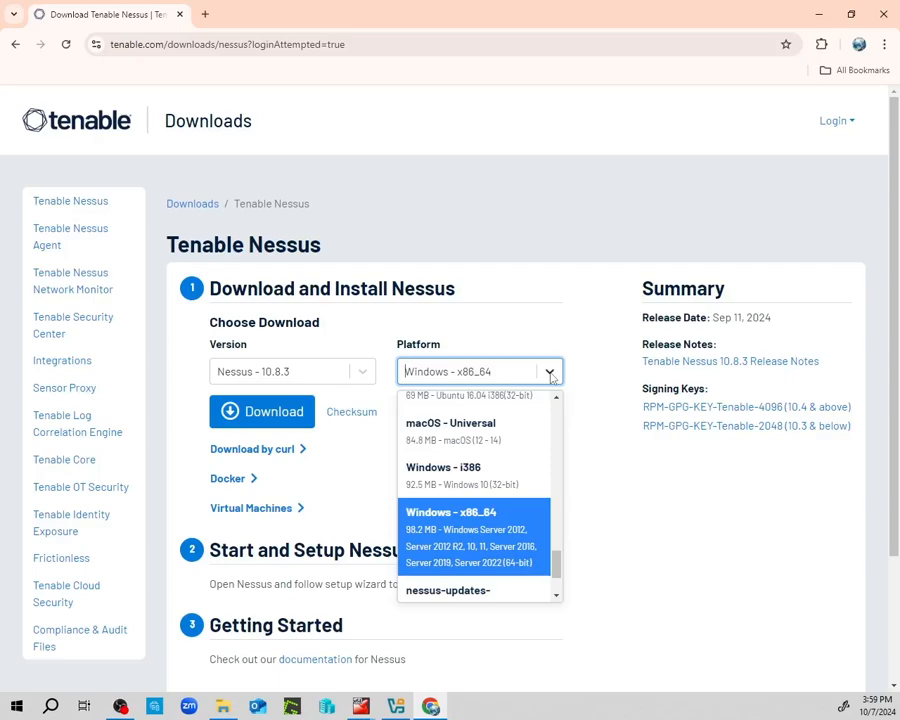
left_click(629, 481)
left_click(548, 373)
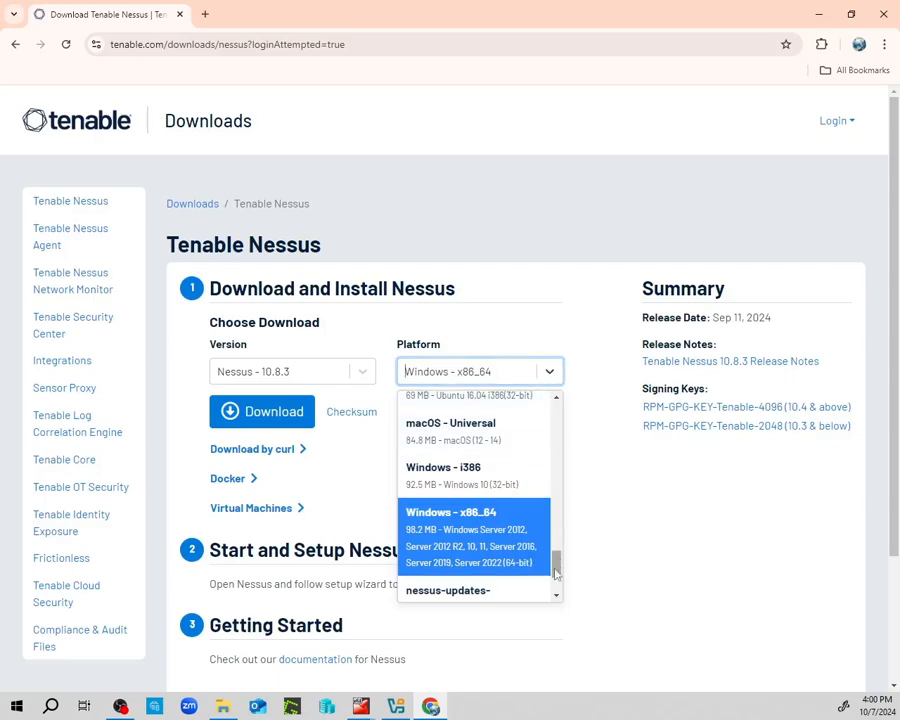
left_click_drag(556, 572, 556, 558)
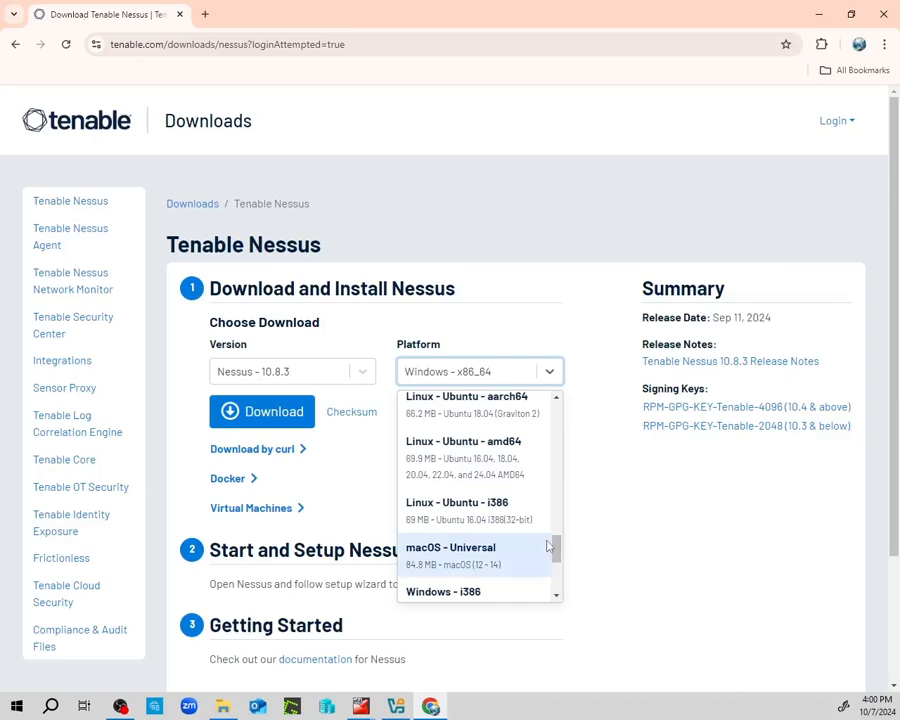
left_click_drag(556, 557, 566, 444)
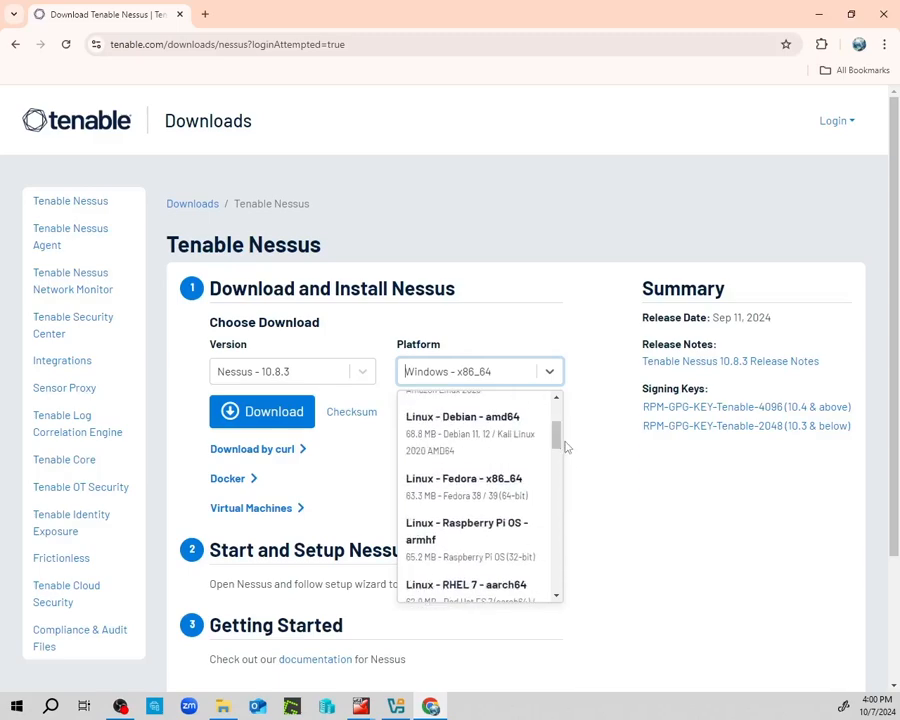
left_click(482, 457)
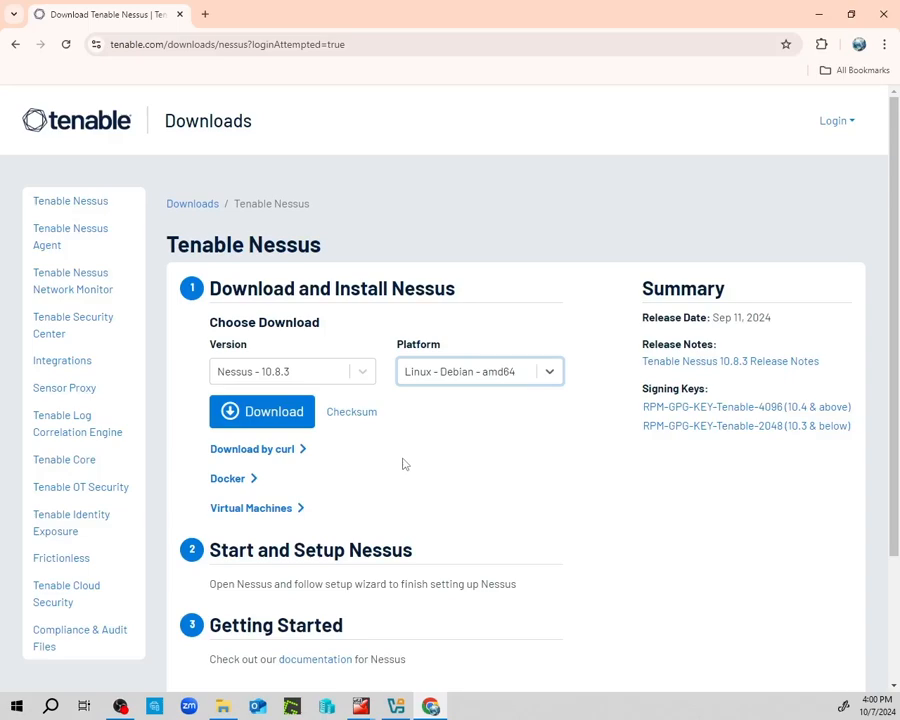
Accept the licence to start the Nessus .deb download, then pause and cancel it.
left_click(263, 413)
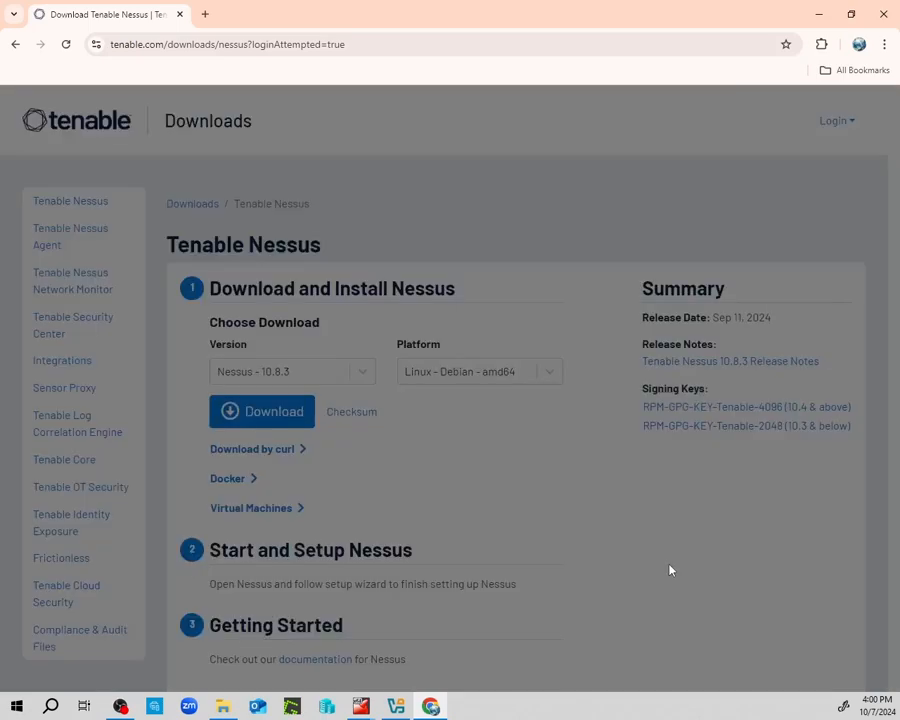
left_click(623, 613)
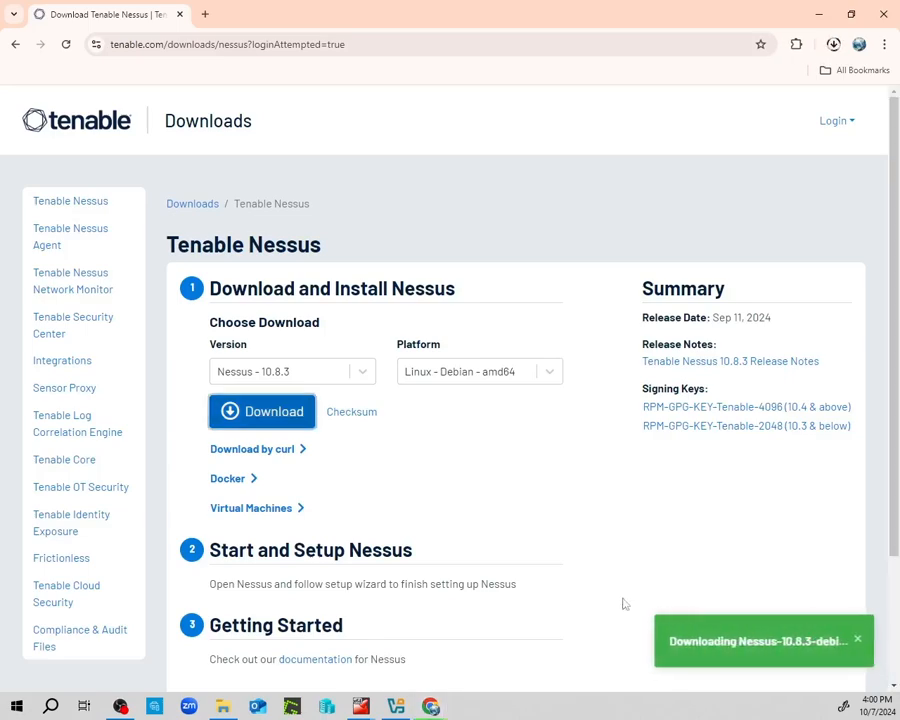
left_click(833, 44)
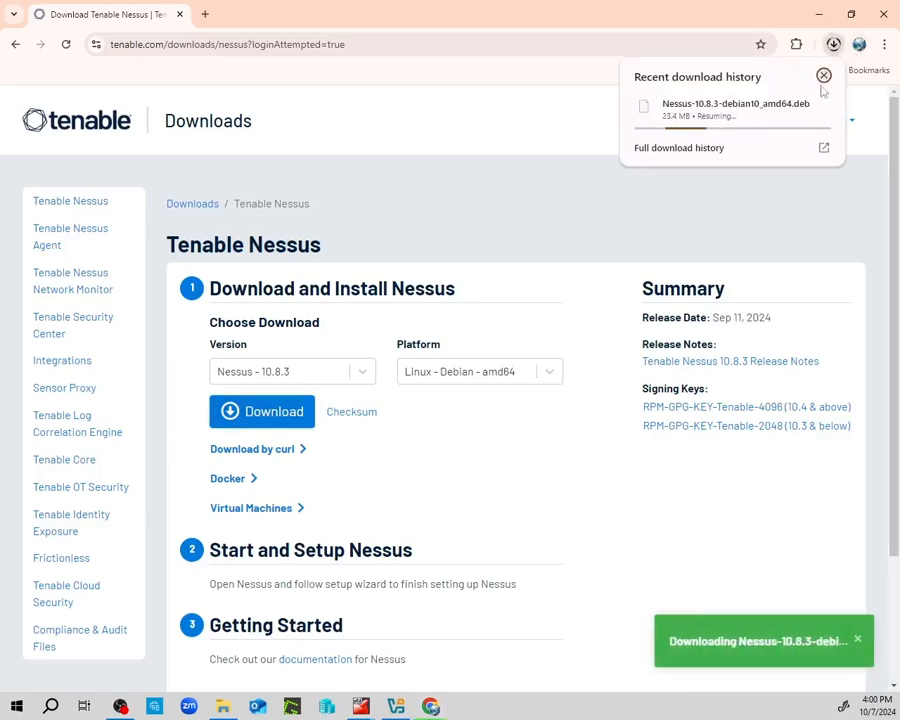
left_click(796, 108)
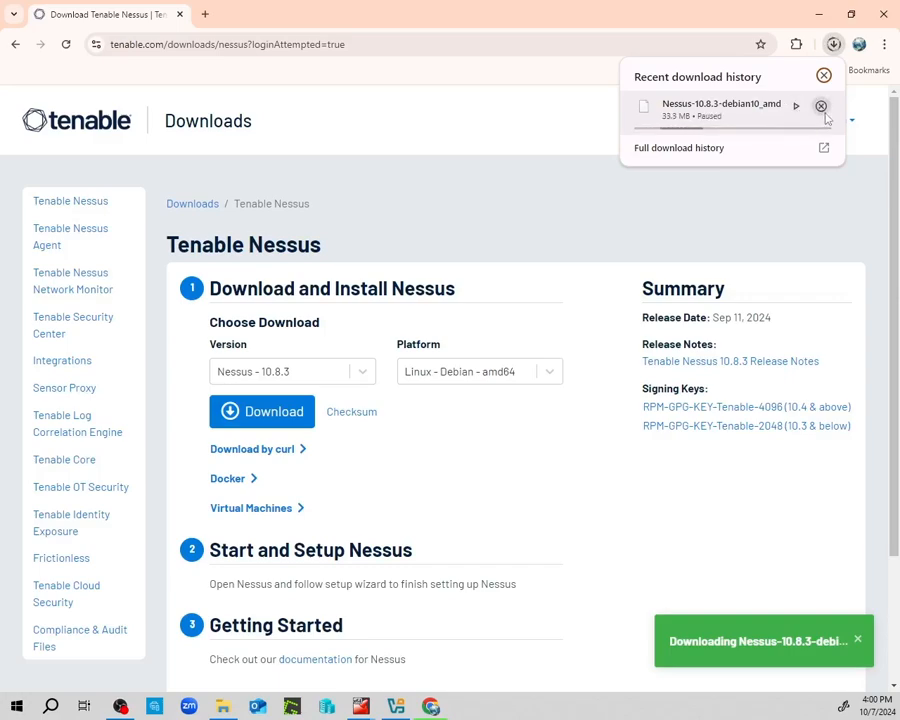
left_click(821, 106)
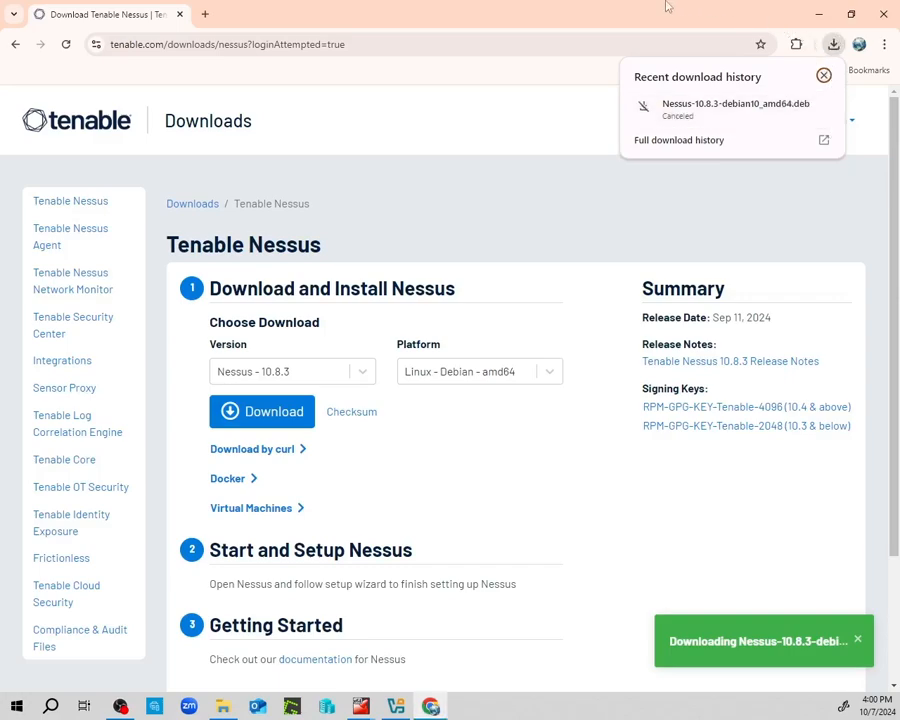
key("Escape")
Go back twice to the earlier Tenable Nessus download page.
scroll(478, 457, "down", 2)
scroll(478, 457, "up", 2)
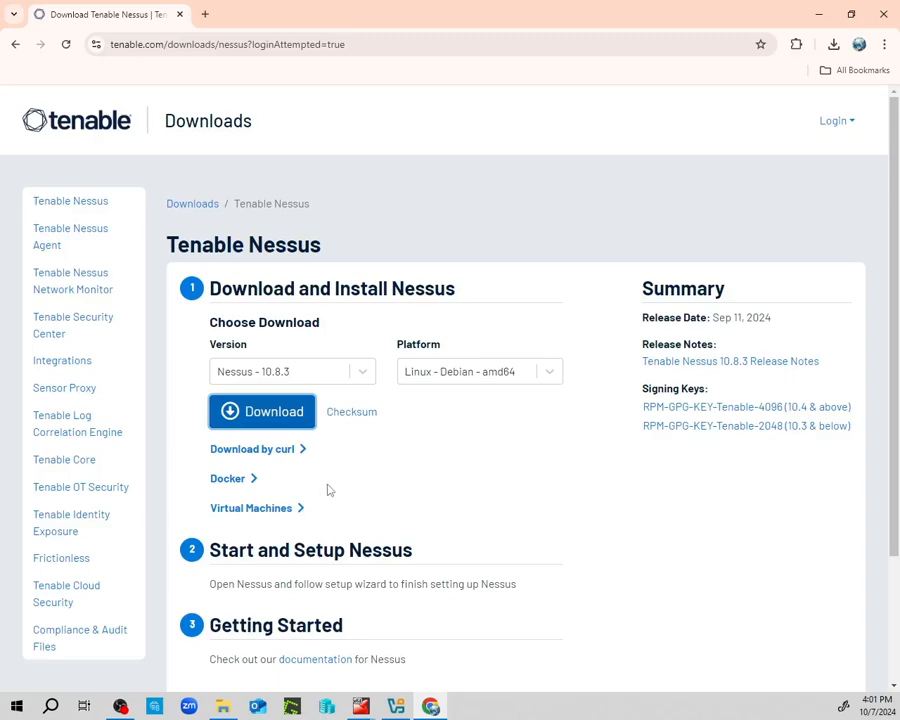
left_click(16, 44)
left_click(16, 44)
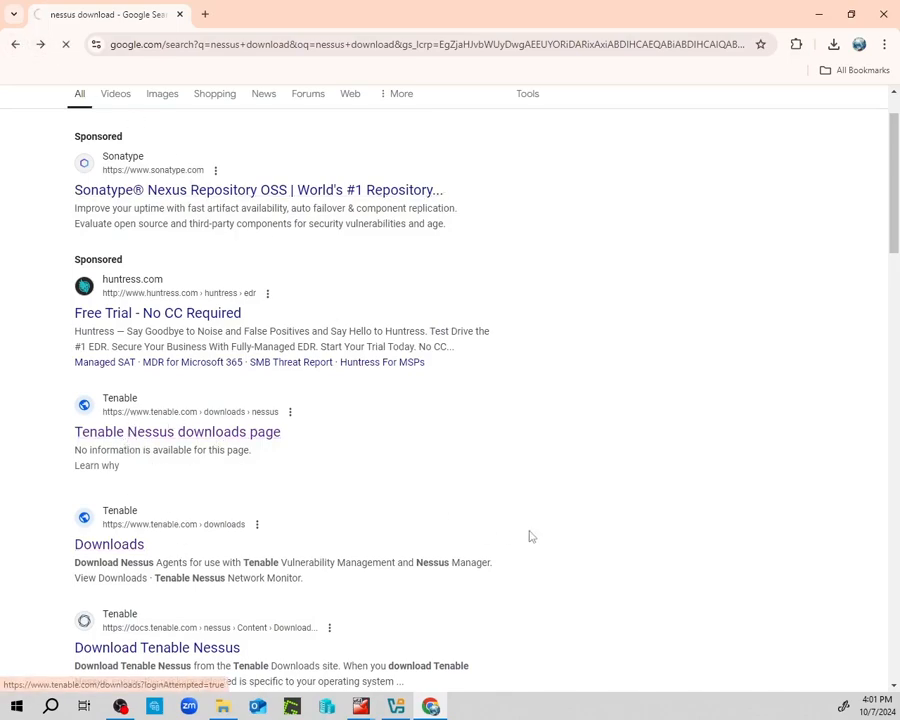
Change the search from 'download' to 'activation' and open Tenable's Obtain an Activation Code page.
left_click(14, 44)
scroll(437, 529, "down", 2)
scroll(536, 540, "down", 1)
scroll(536, 540, "up", 5)
left_click_drag(270, 119, 220, 119)
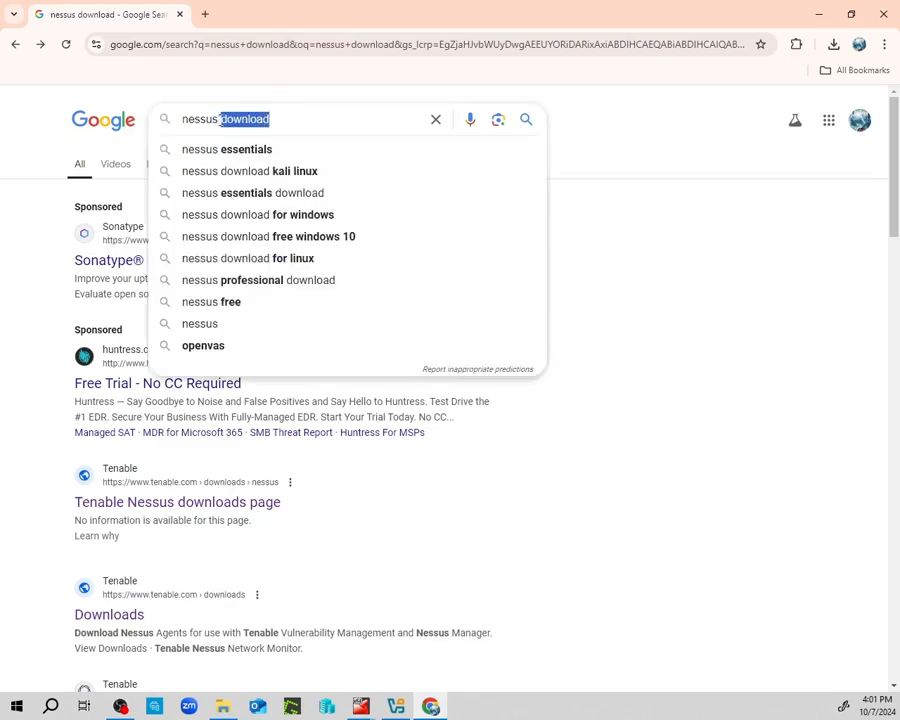
type("activation")
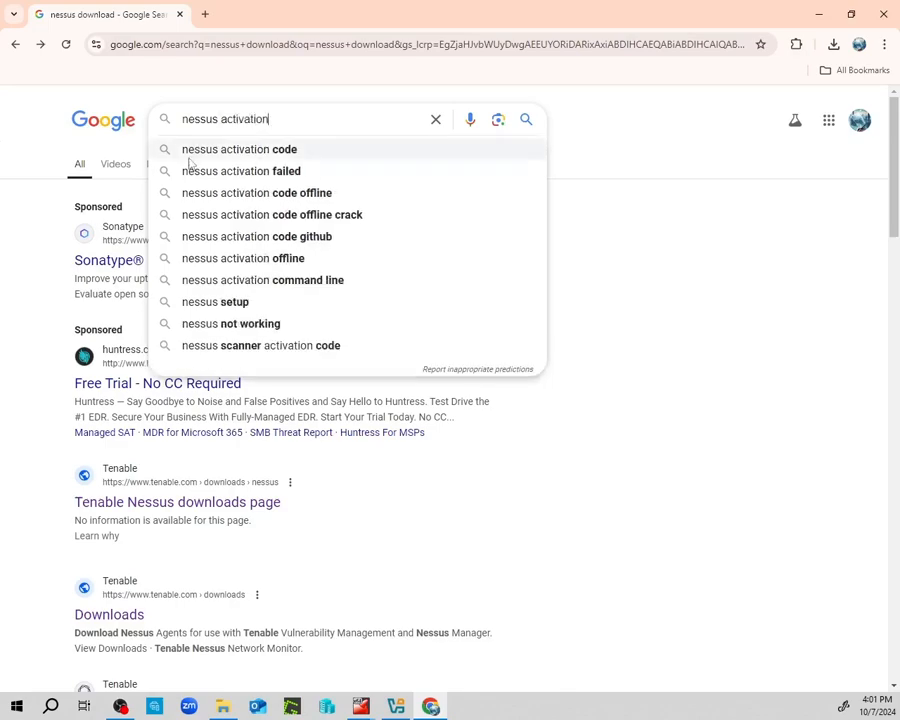
left_click(208, 152)
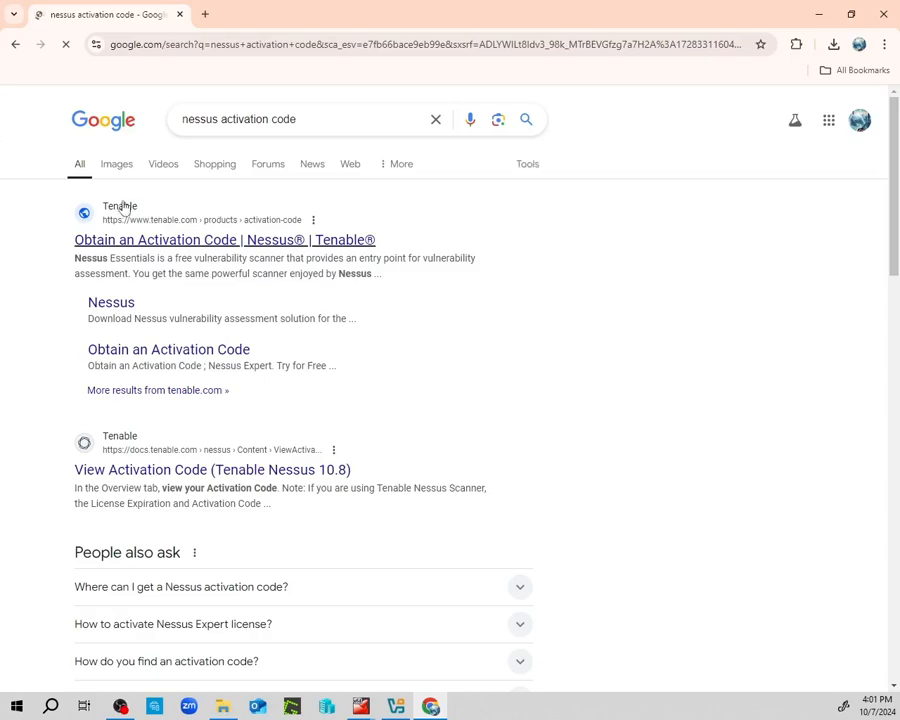
left_click(133, 248)
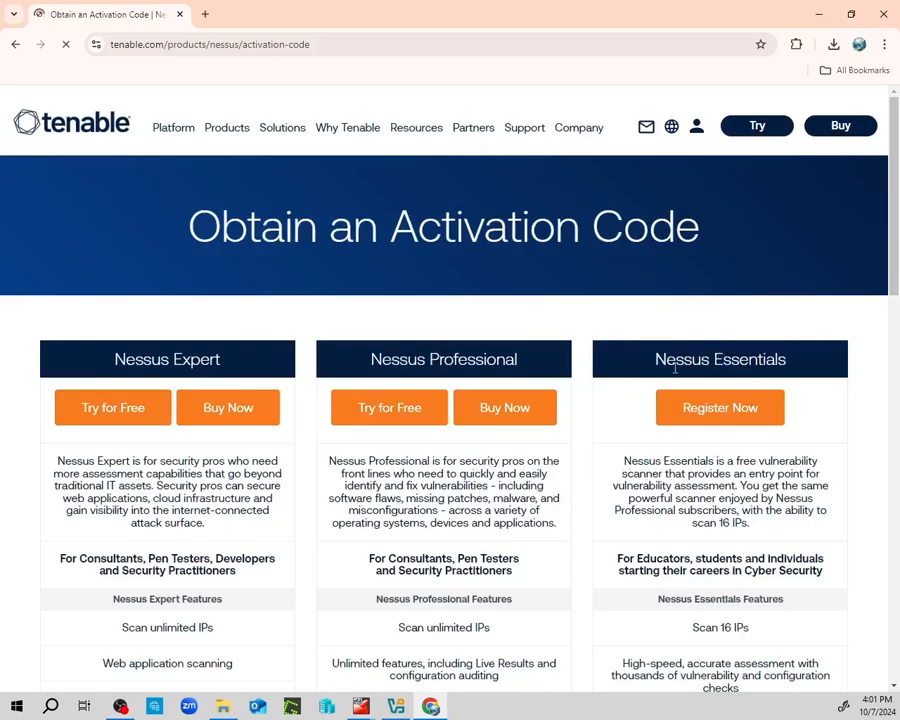
Look over the Nessus Essentials registration form, then return to the activation code overview.
left_click_drag(655, 358, 815, 358)
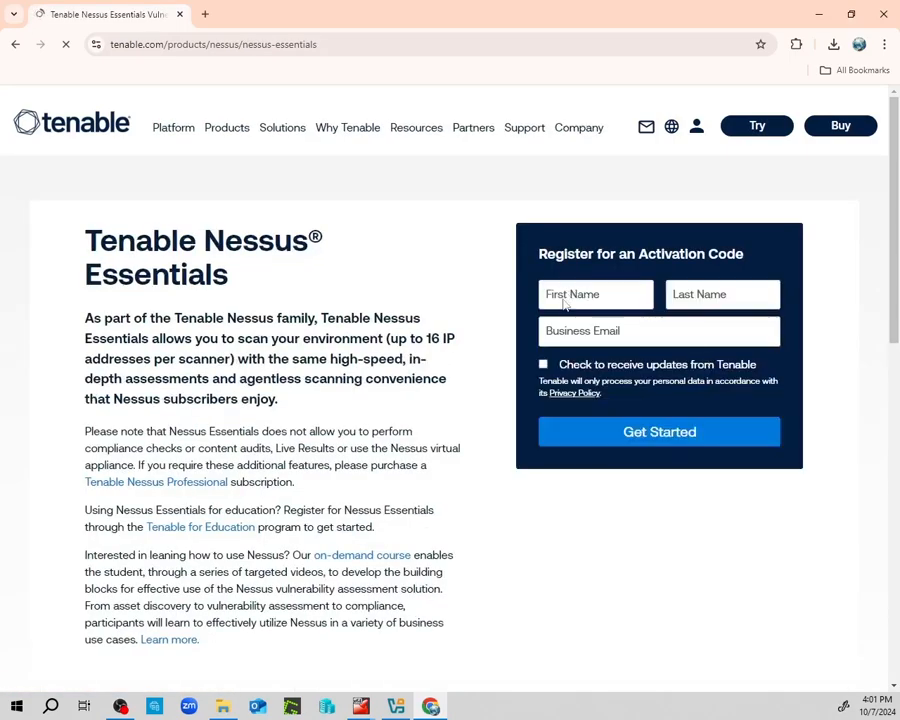
left_click(565, 303)
left_click(698, 304)
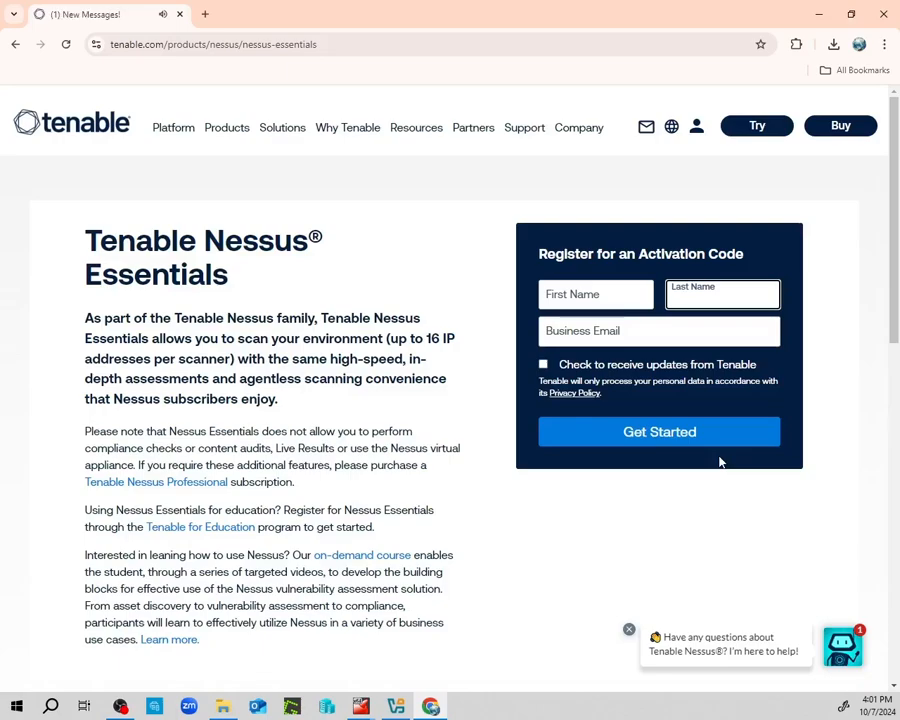
left_click(603, 336)
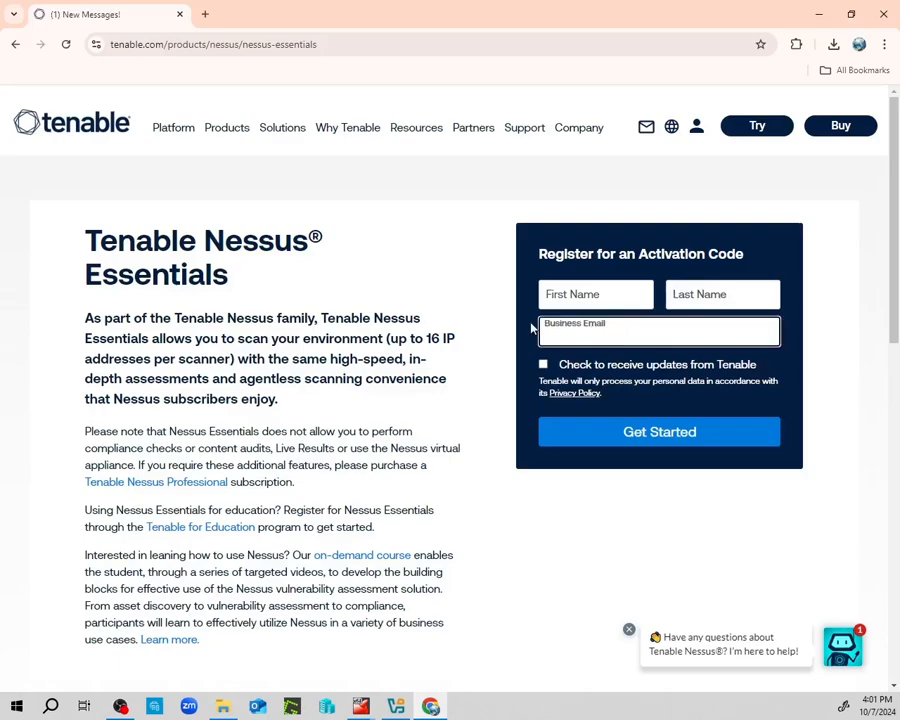
left_click(15, 44)
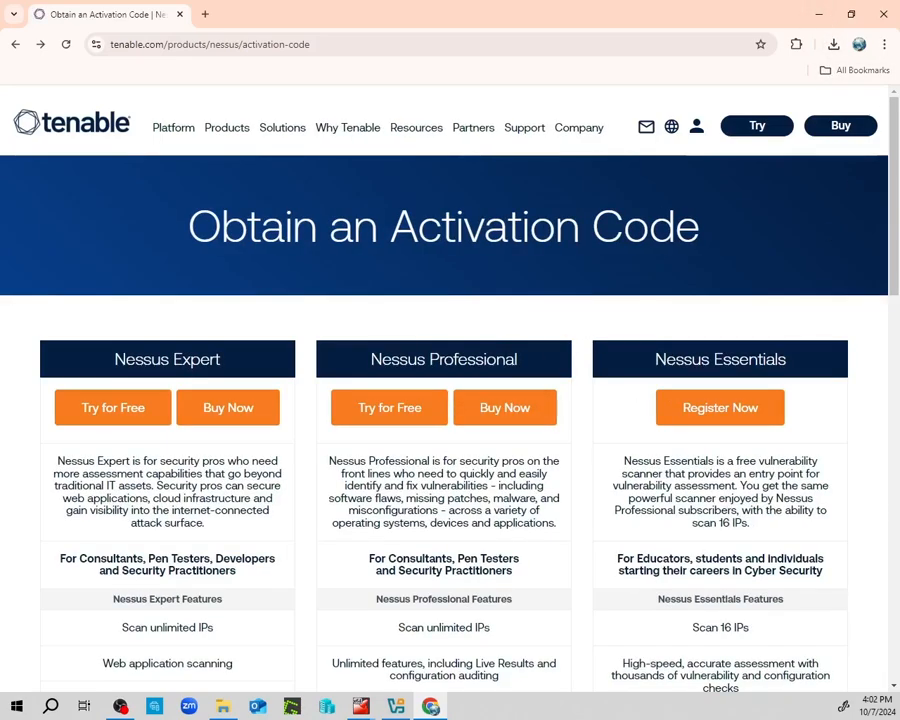
In the Ubuntu terminal, run clear and ifconfig to reveal address 192.168.56.154 on enp0s3.
left_click(819, 14)
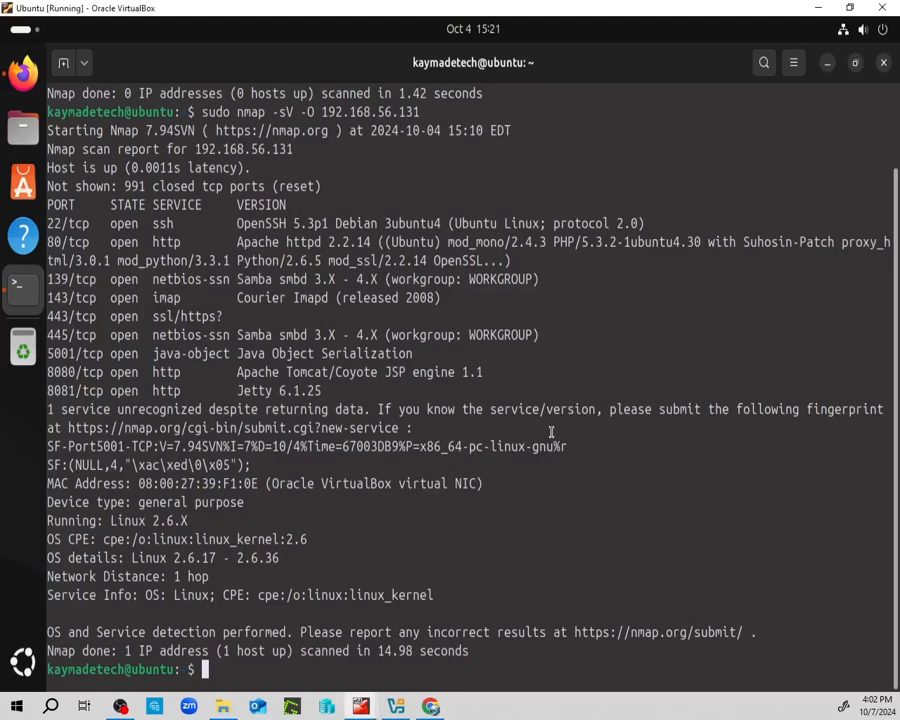
type("clear")
key("Return")
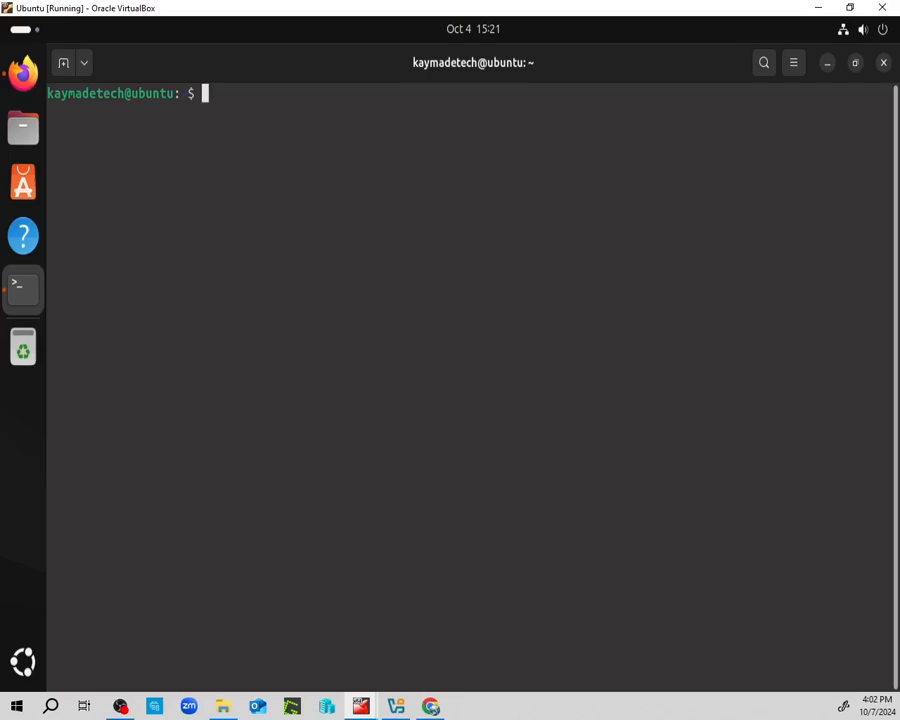
type("ifconfig")
key("Return")
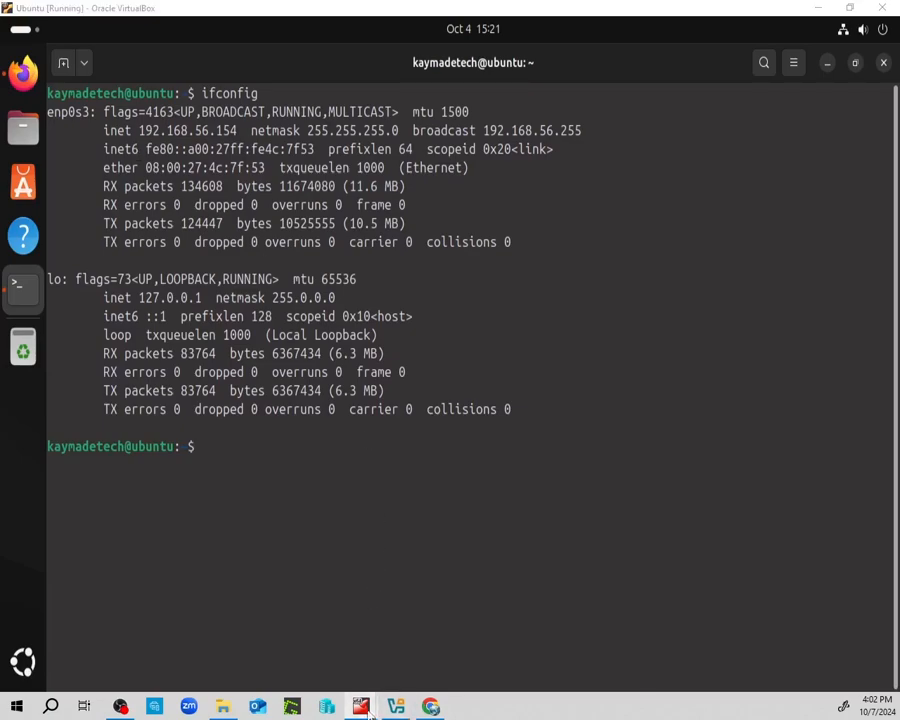
Run ifconfig on the Metasploitable VM to find eth0 at 192.168.56.122, then return to Ubuntu.
mouse_move(361, 706)
left_click(481, 664)
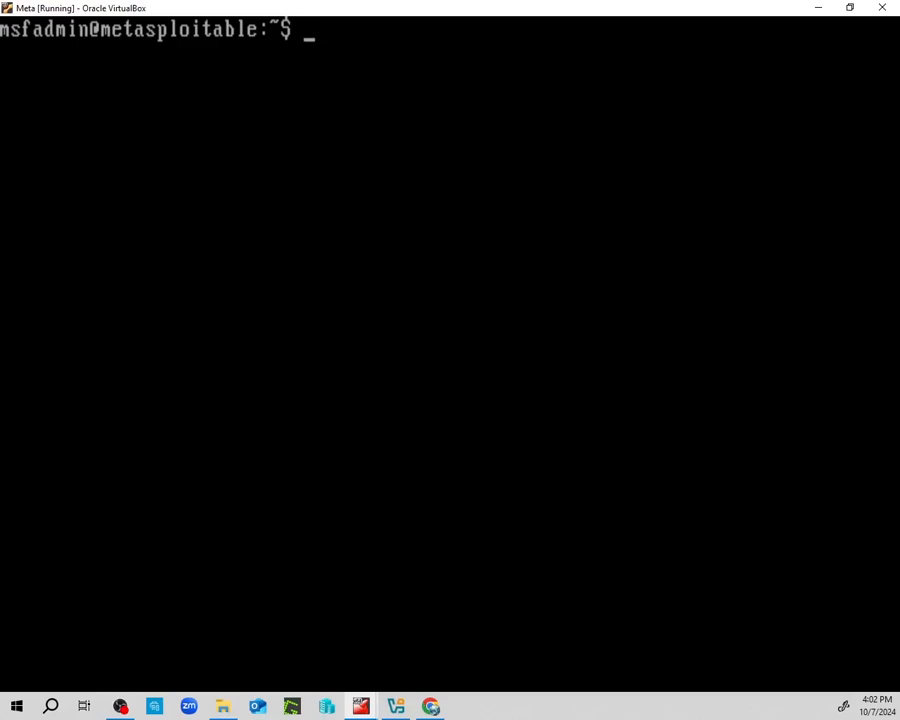
type("ifconfig")
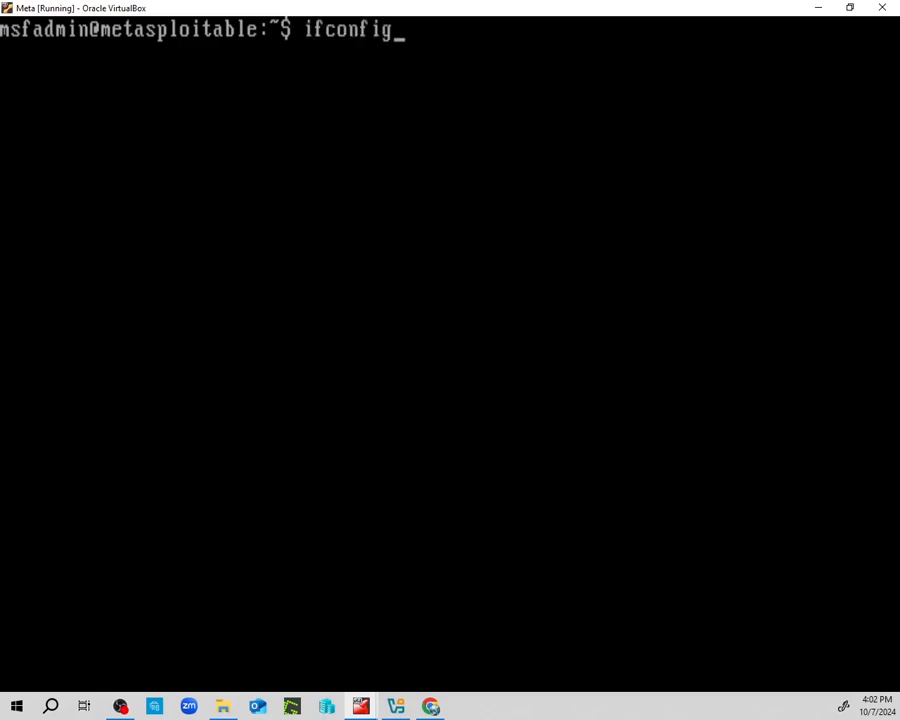
key("Return")
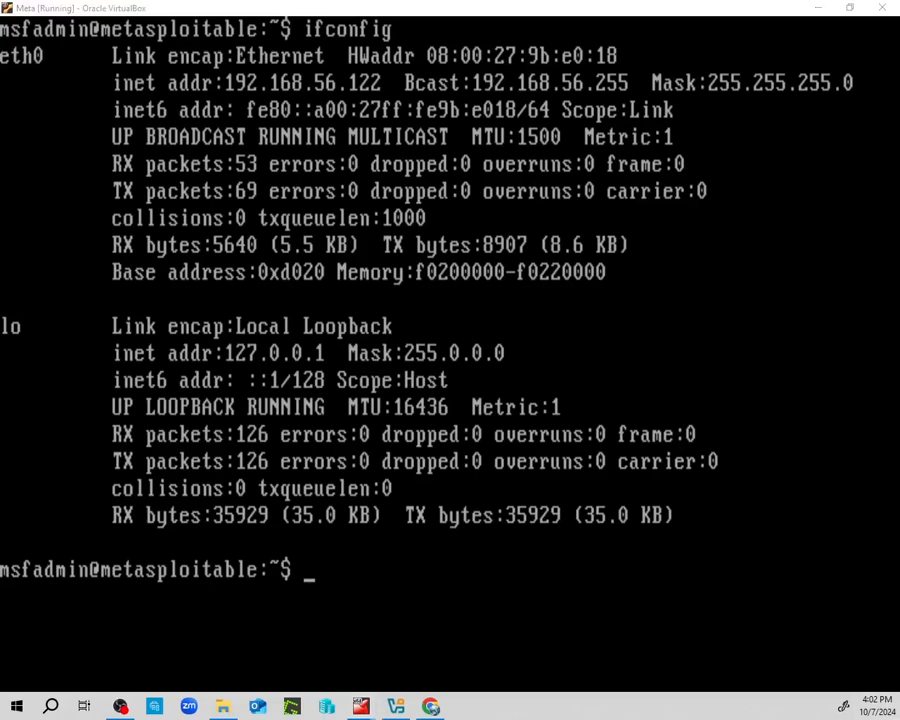
key("alt+Tab")
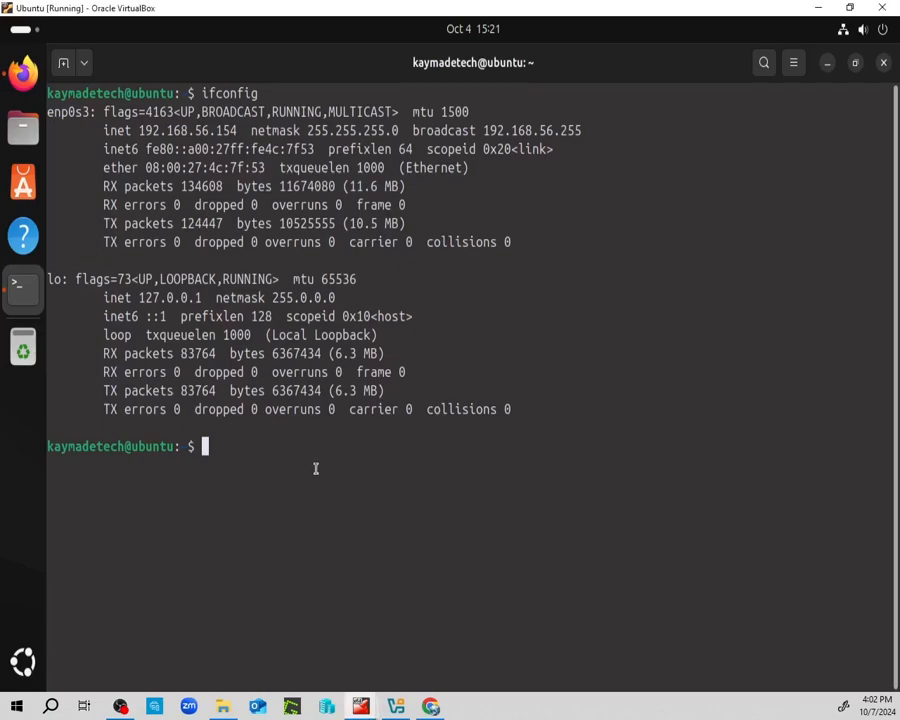
Launch Firefox, open the Nessus Essentials login bookmark at ubuntu:8834, and sign in.
left_click(22, 72)
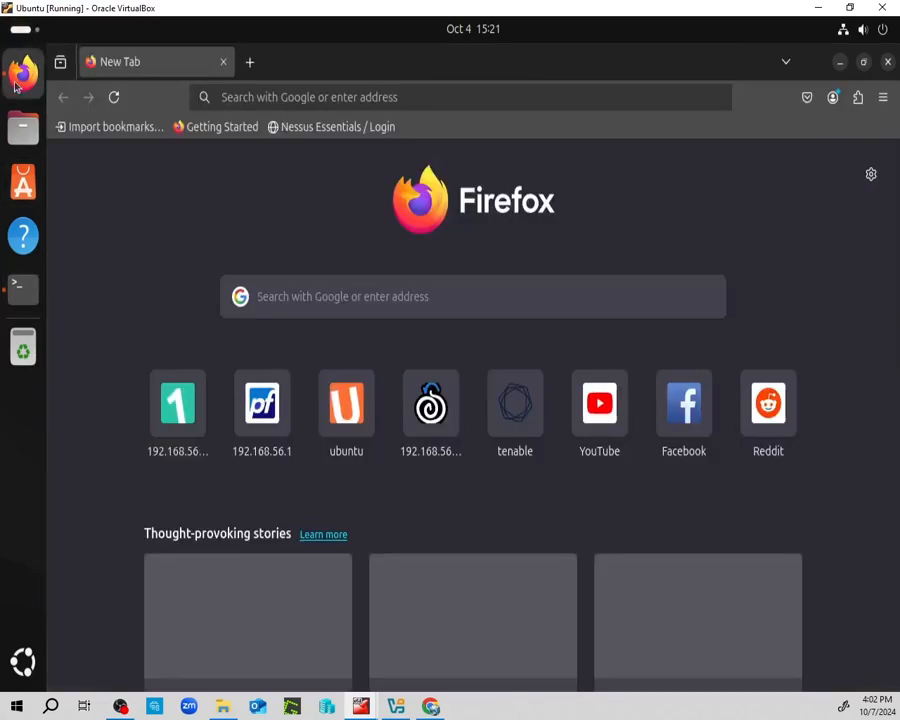
left_click(276, 96)
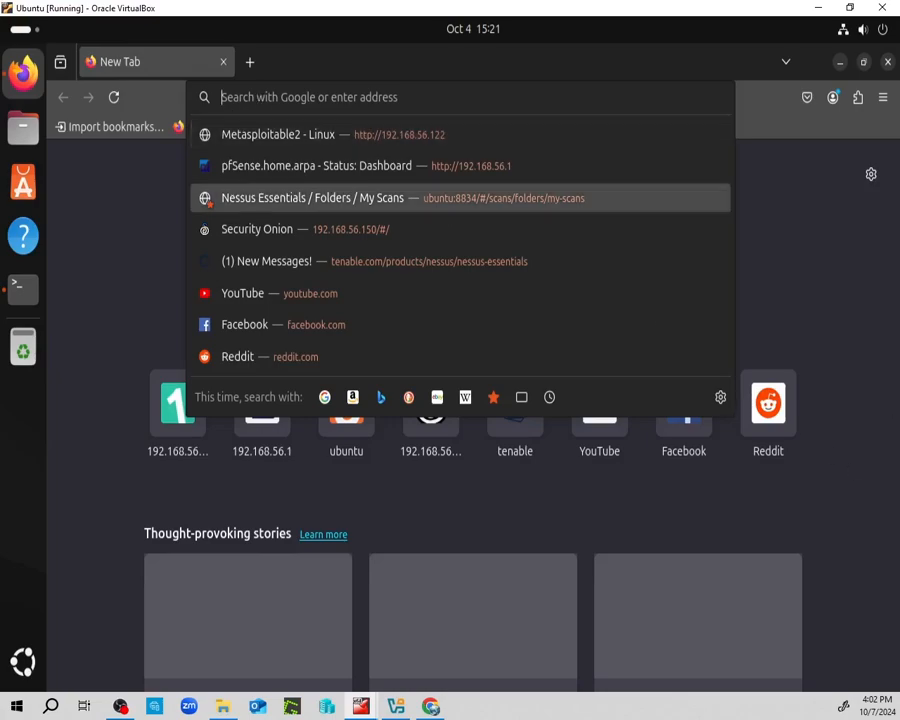
left_click(844, 286)
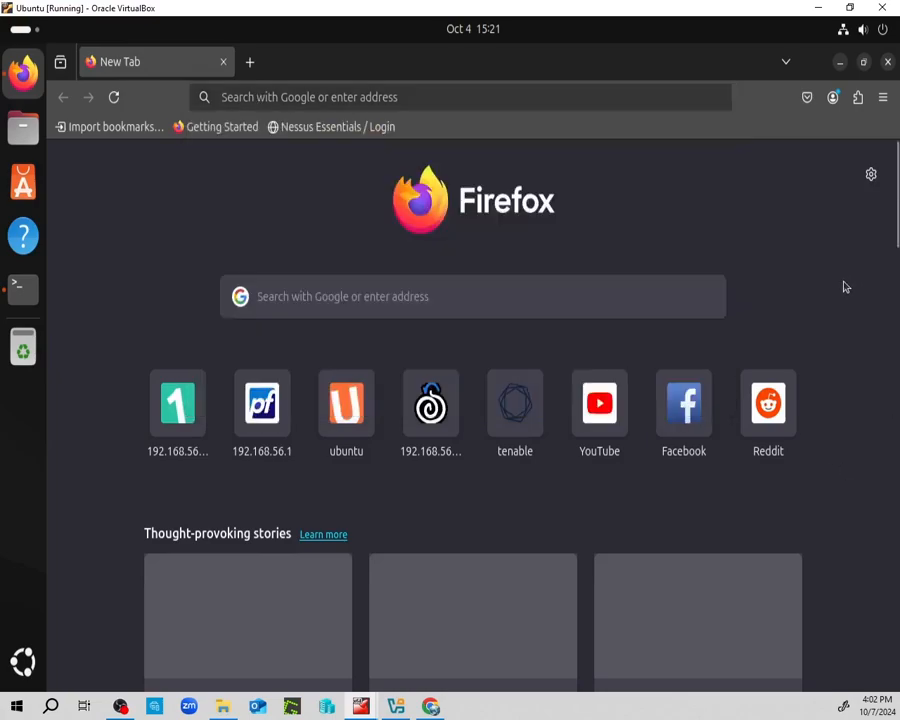
left_click(309, 127)
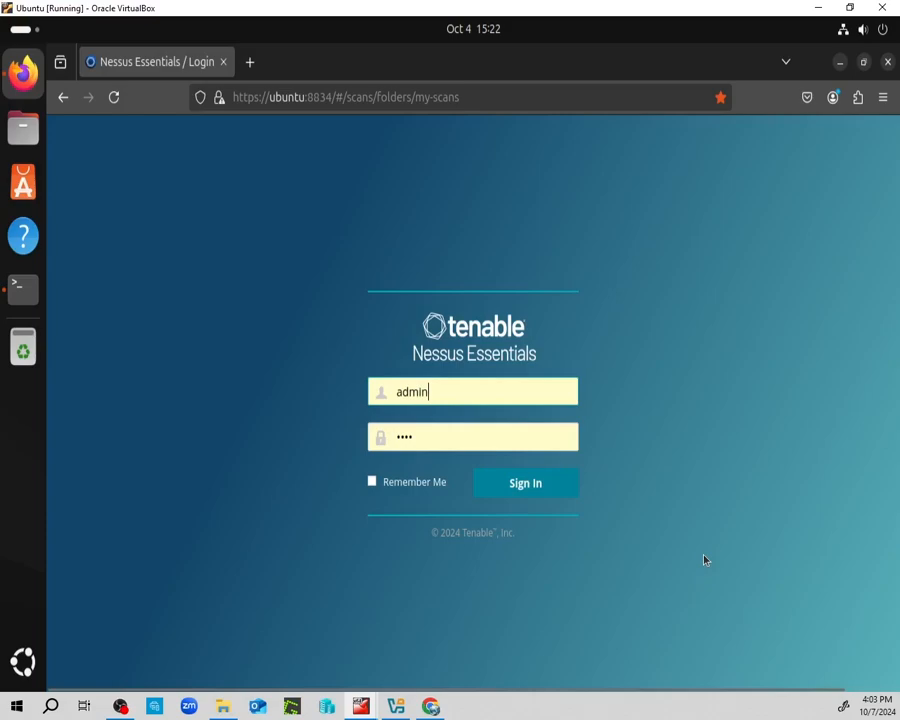
left_click(509, 489)
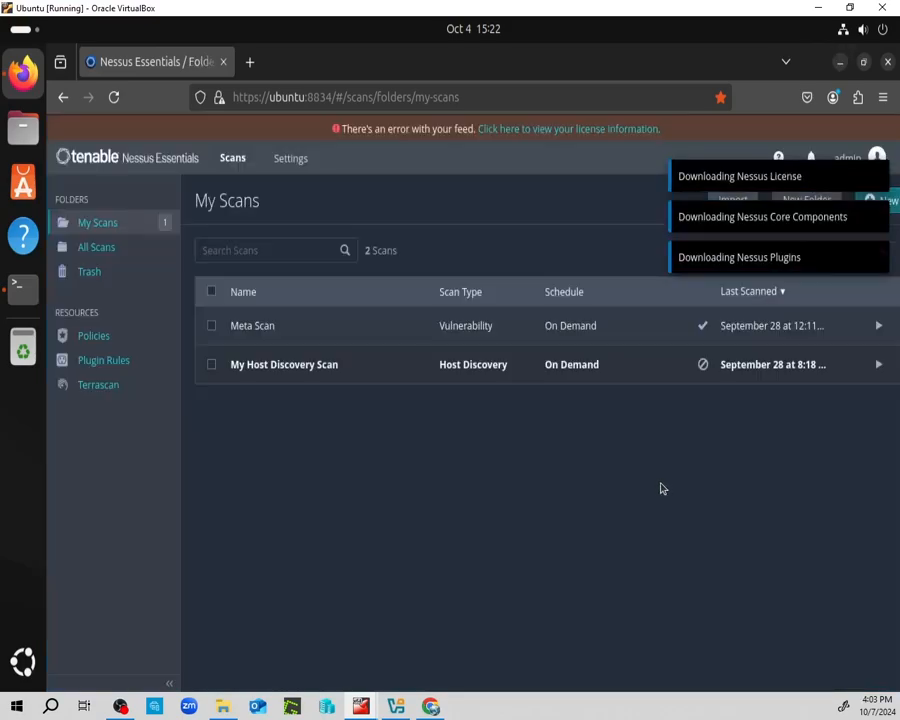
Check the feed error and licence on Settings > About, then return to My Scans.
left_click(501, 131)
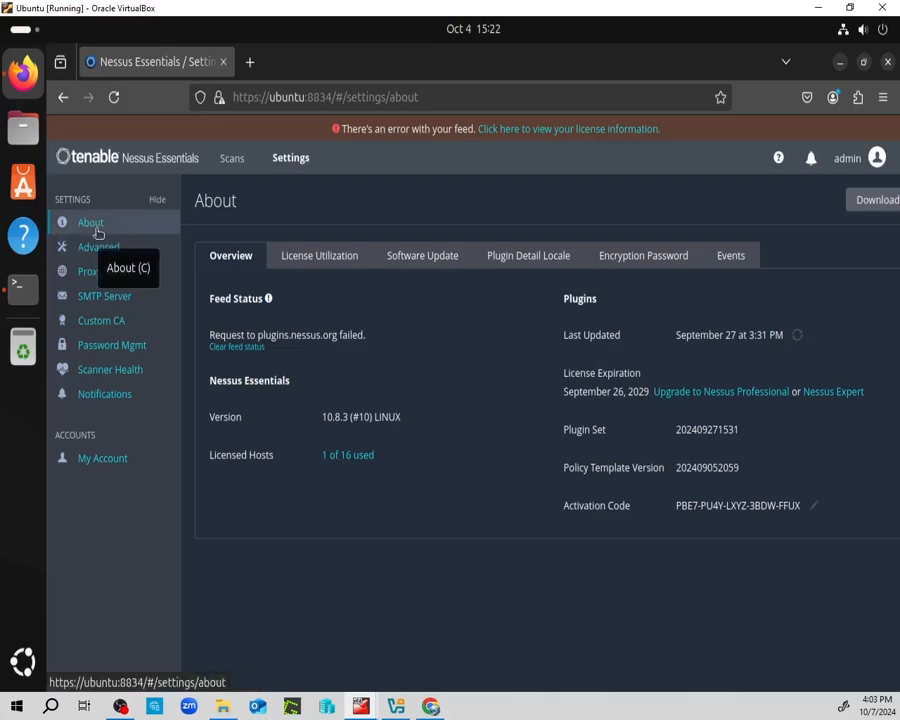
left_click(226, 159)
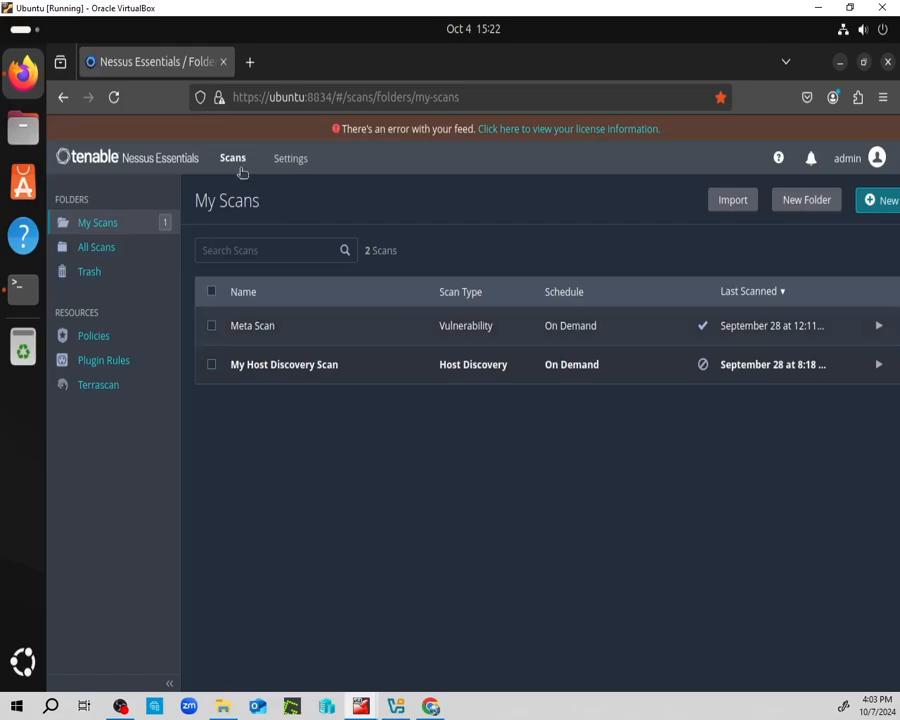
Create a new scan from the Advanced Scan template and select its Name field.
left_click(870, 201)
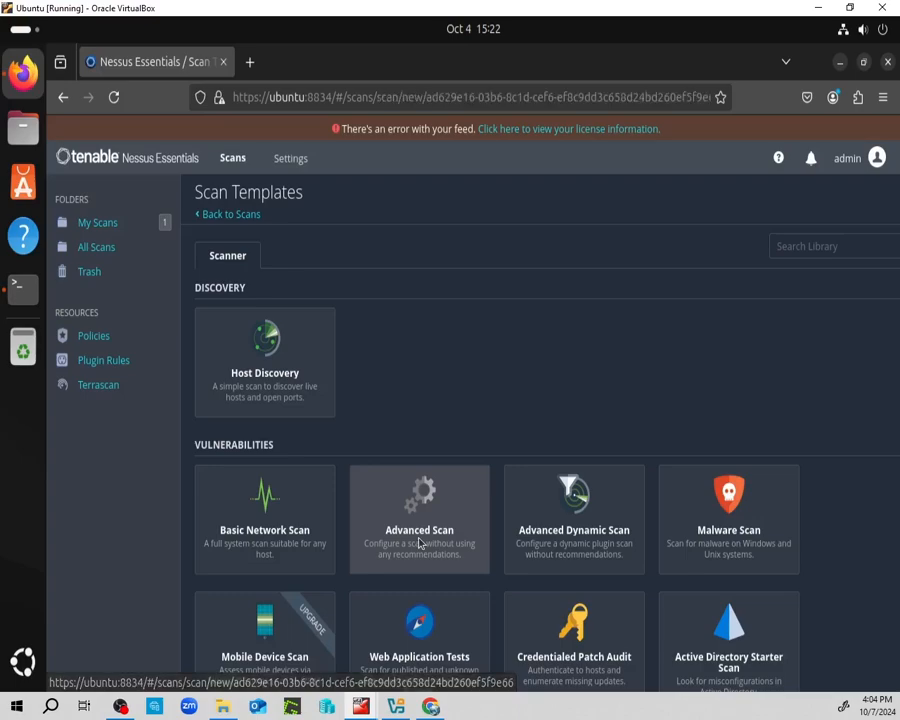
left_click(420, 541)
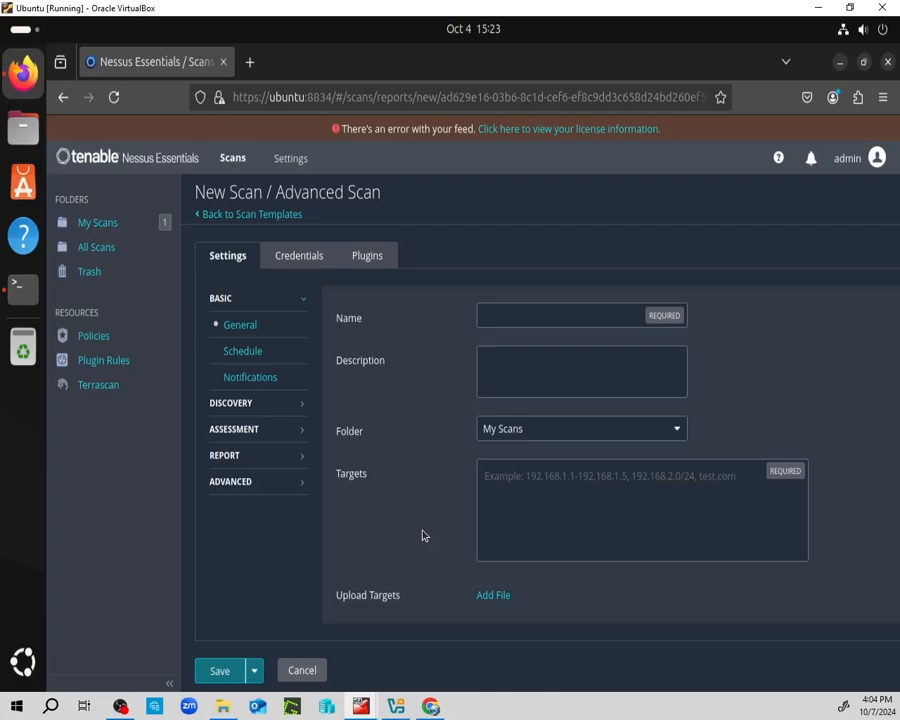
left_click(493, 320)
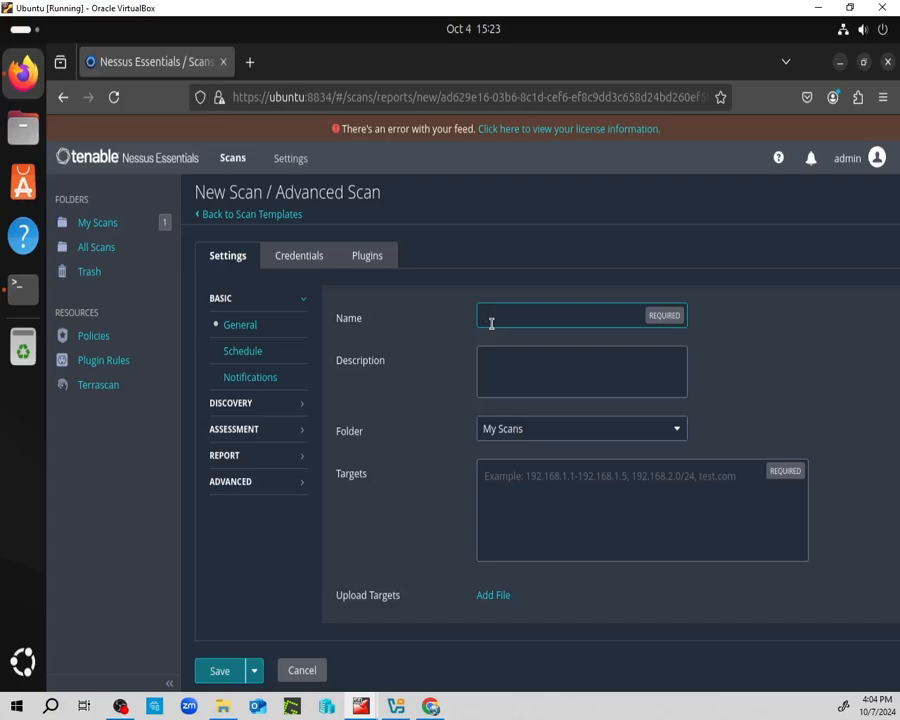
Clear the failed feed status on the license information page and return to My Scans.
left_click(547, 134)
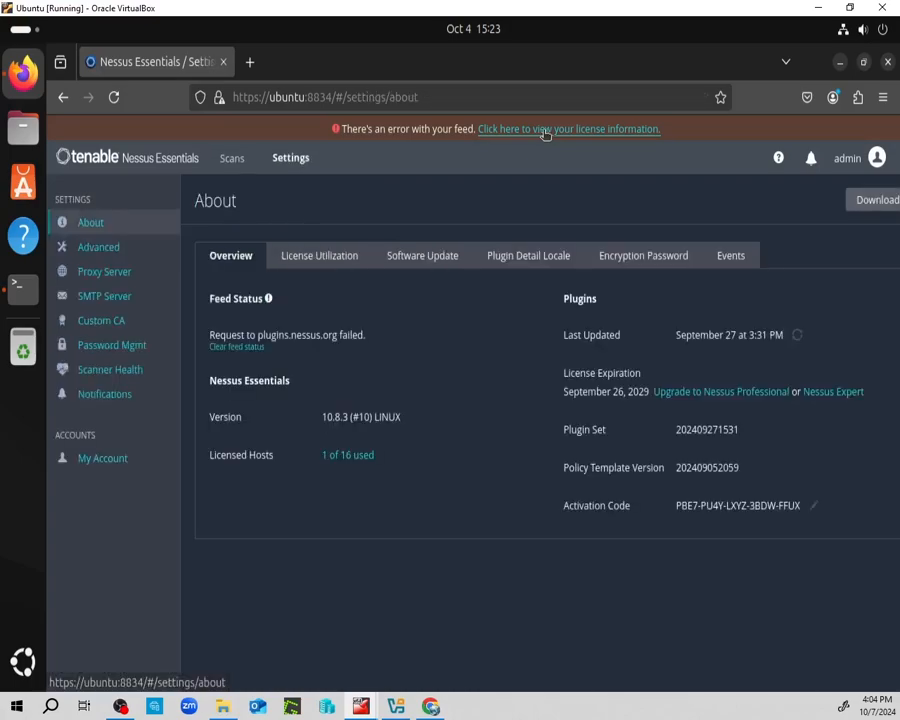
left_click(246, 347)
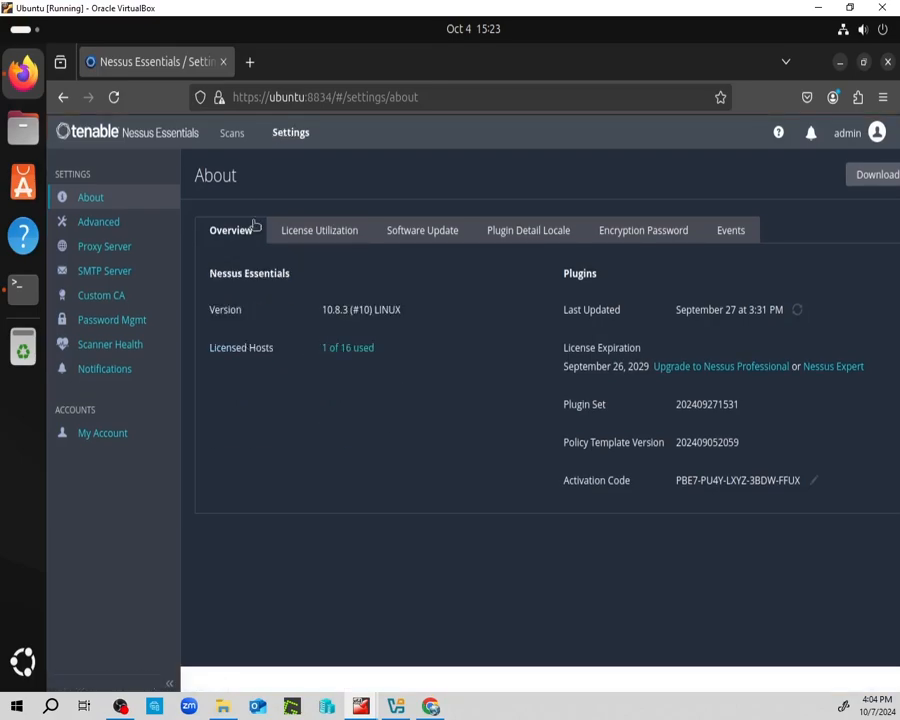
left_click(228, 134)
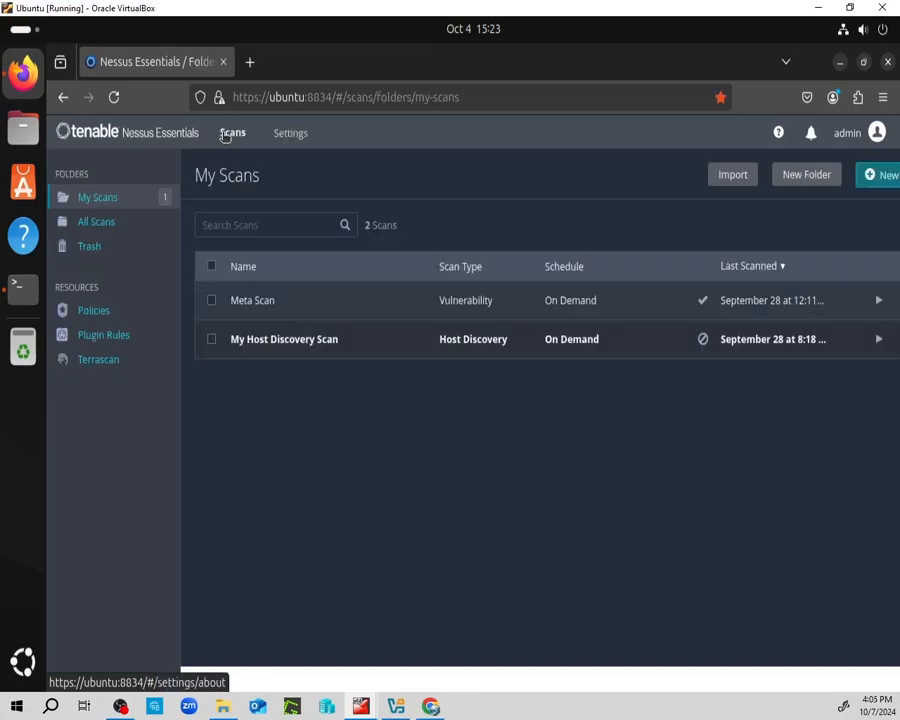
Start a new scan from the Advanced Scan template, ready to enter its name.
left_click(890, 176)
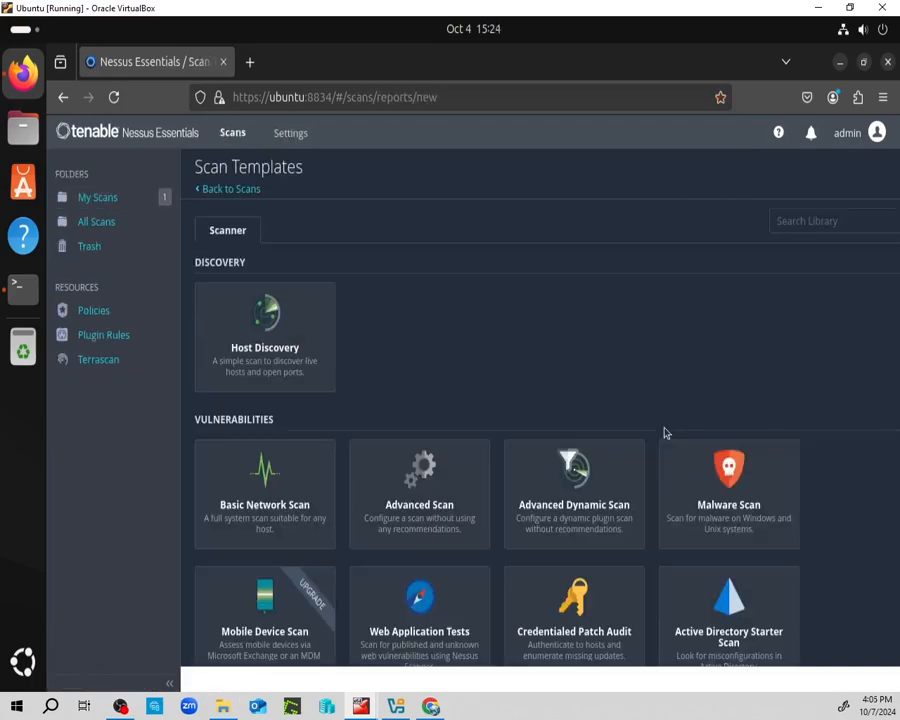
left_click(414, 503)
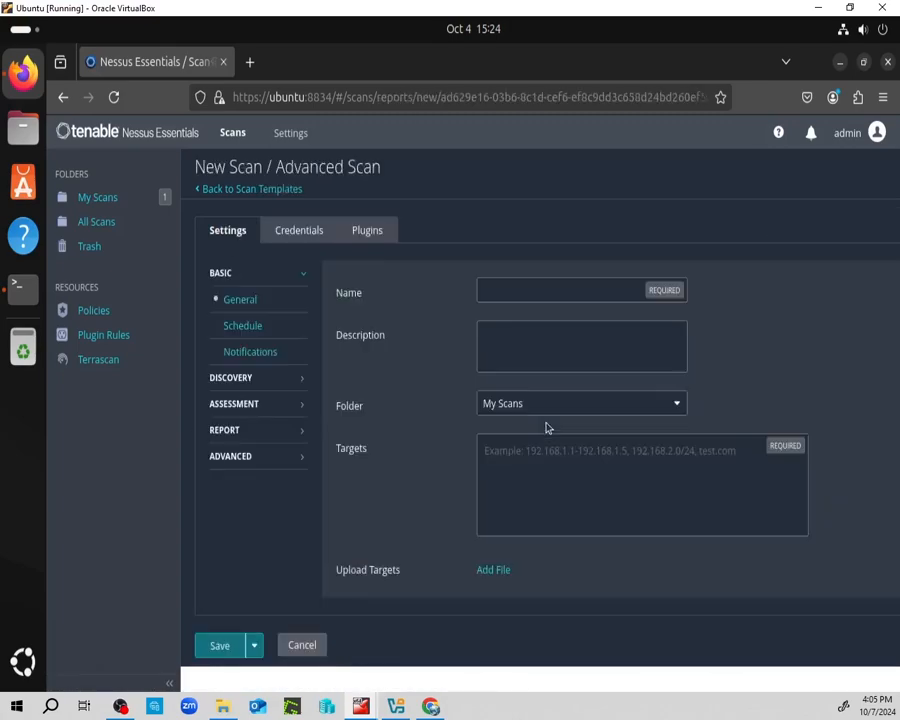
left_click(511, 286)
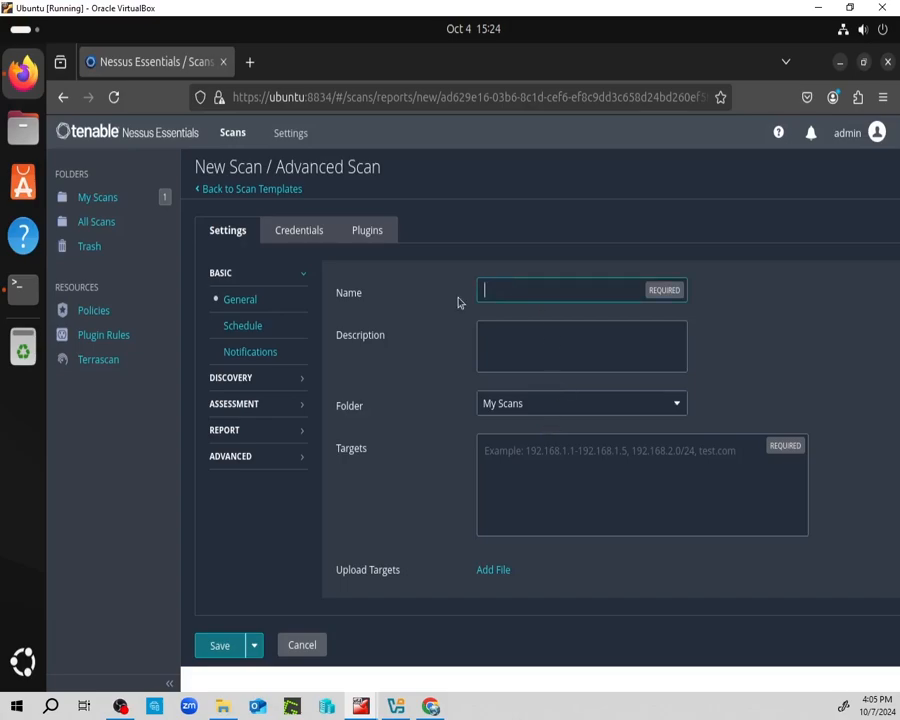
Name the scan Test1, describe it as 'Vulnerability scan of metasploitable2 VM', and target 192.168.56.122.
type("Test1")
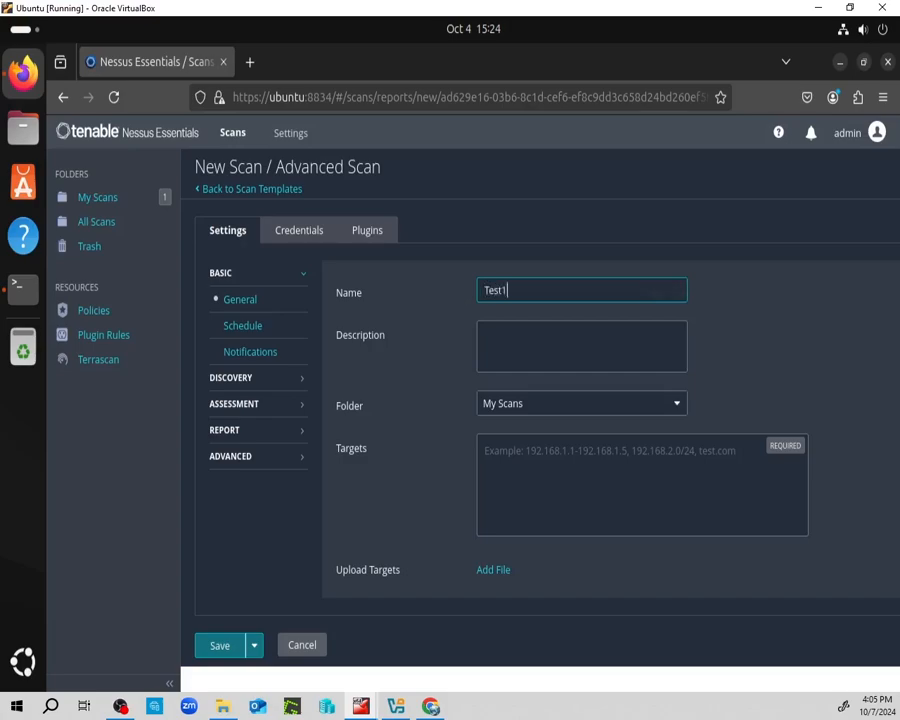
left_click(535, 358)
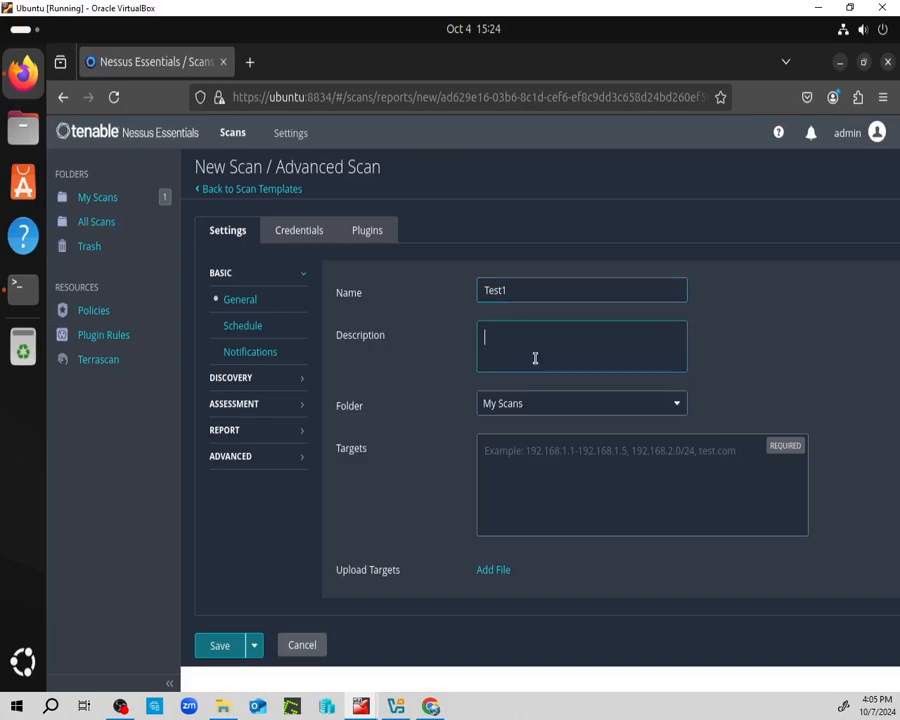
type("Vulnerability scan of metasploitable2 VM")
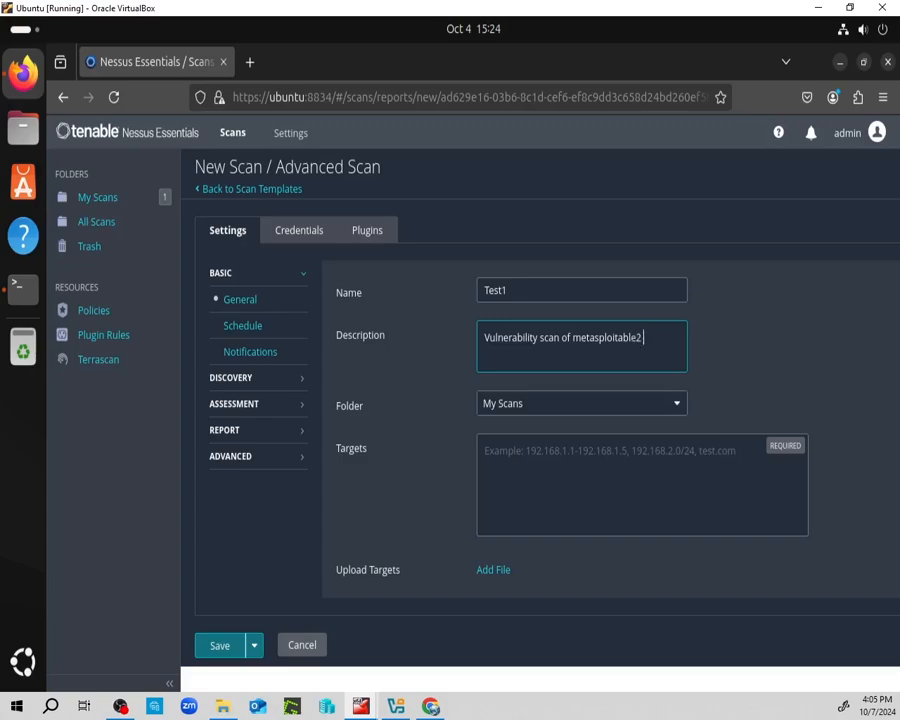
left_click(527, 458)
type("192.16")
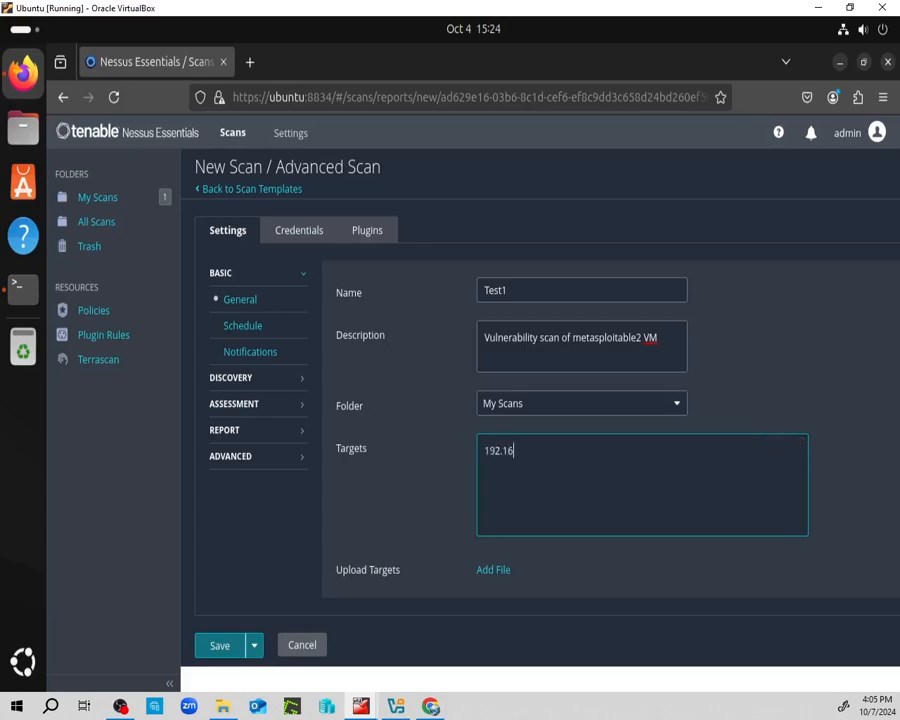
type("8.56.122")
left_click(243, 380)
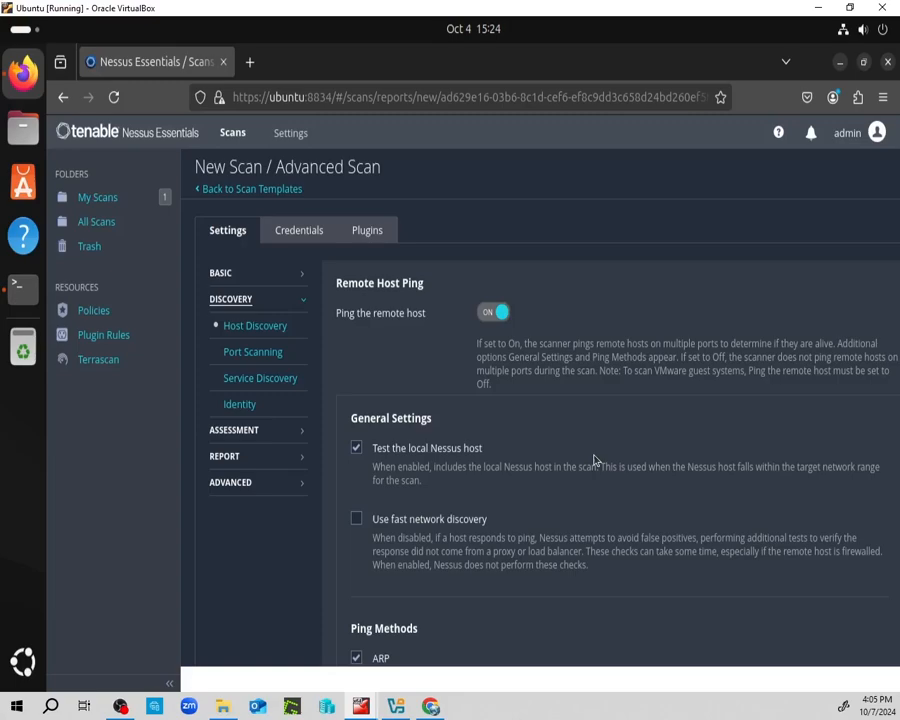
In Host Discovery, switch off Ping the remote host and enable Scan Operational Technology devices.
scroll(525, 434, "down", 3)
scroll(540, 430, "down", 3)
scroll(627, 422, "up", 6)
left_click(486, 315)
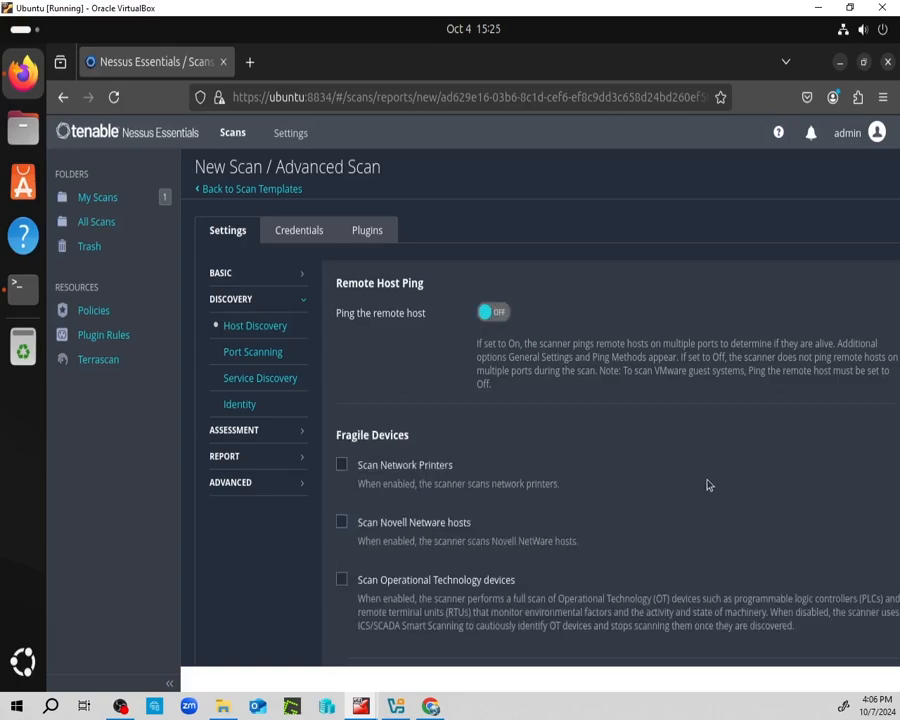
scroll(707, 485, "down", 3)
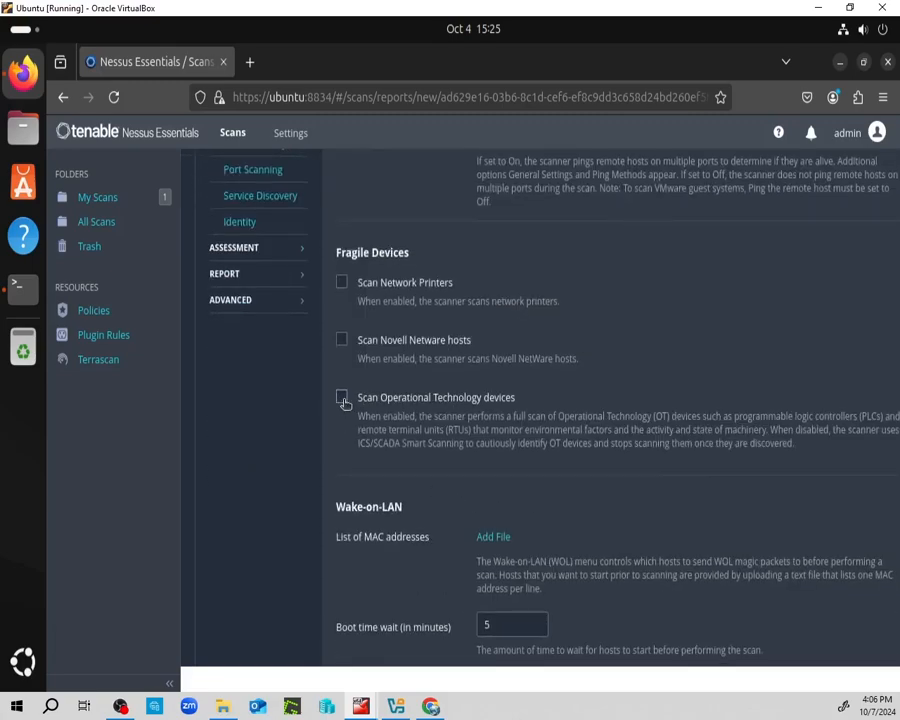
left_click(342, 399)
scroll(676, 484, "down", 1)
scroll(678, 486, "up", 4)
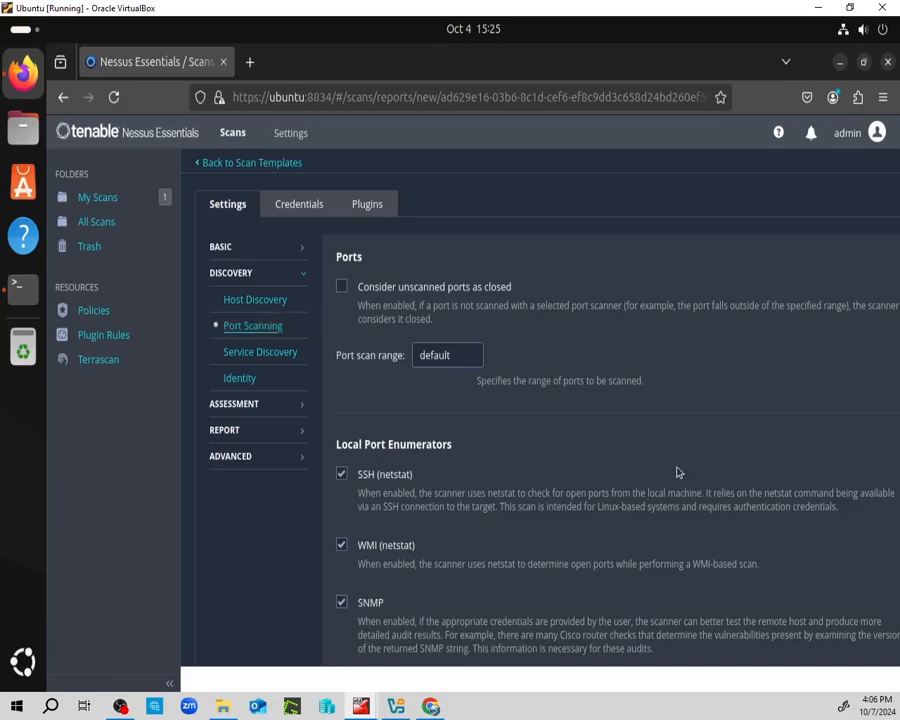
Enable 'Verify open TCP ports found by local port enumerators', keeping the default port range.
scroll(677, 472, "down", 3)
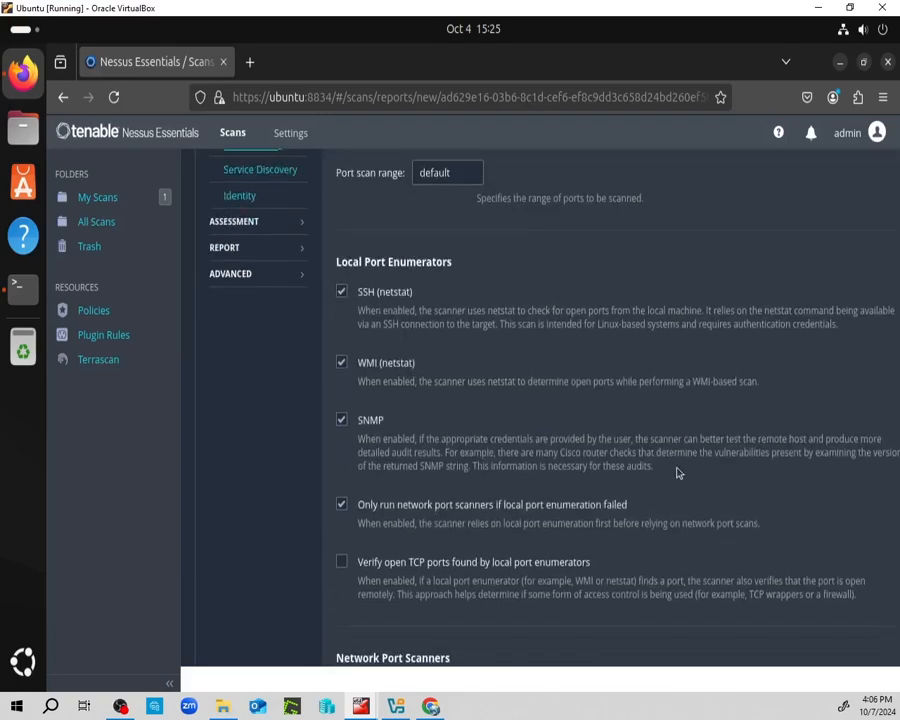
left_click(341, 562)
scroll(637, 594, "down", 2)
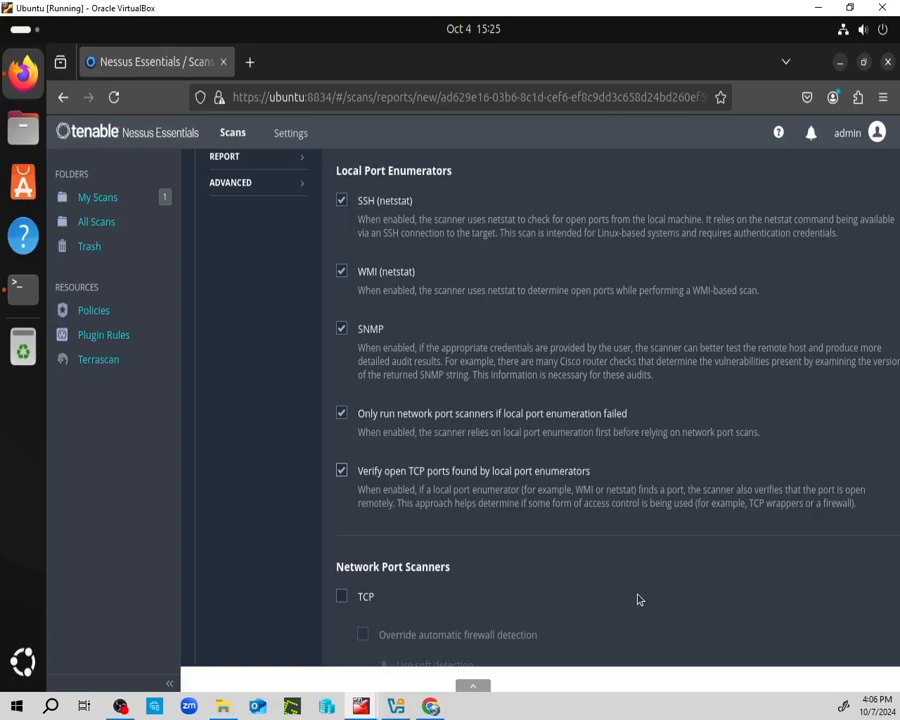
scroll(638, 599, "down", 2)
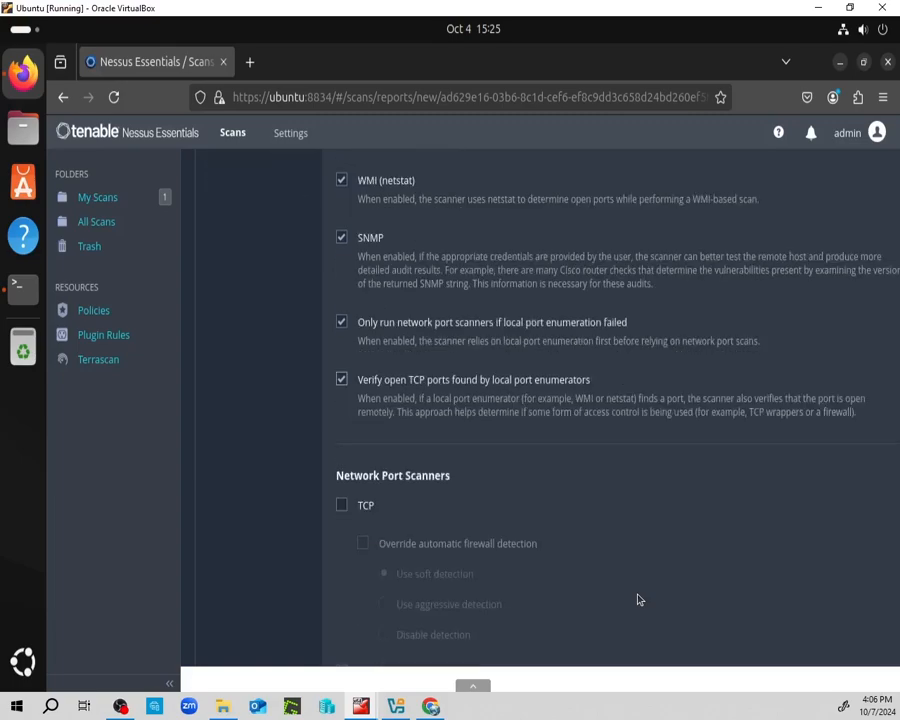
scroll(638, 599, "down", 8)
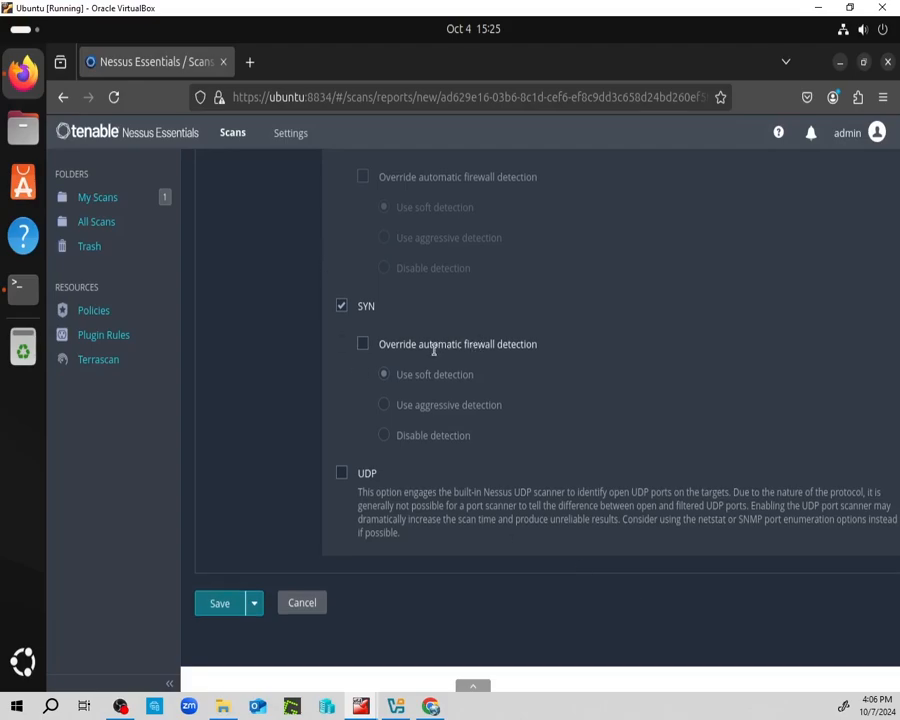
scroll(290, 356, "up", 10)
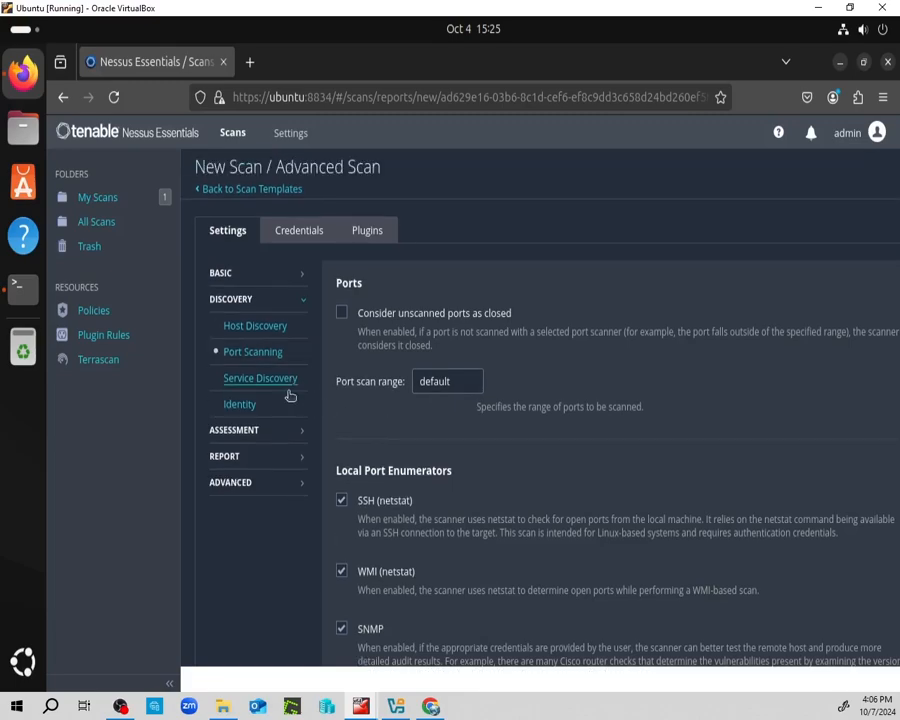
In Service Discovery, check 'Enable CRL checking (connects to the Internet)'.
left_click(256, 378)
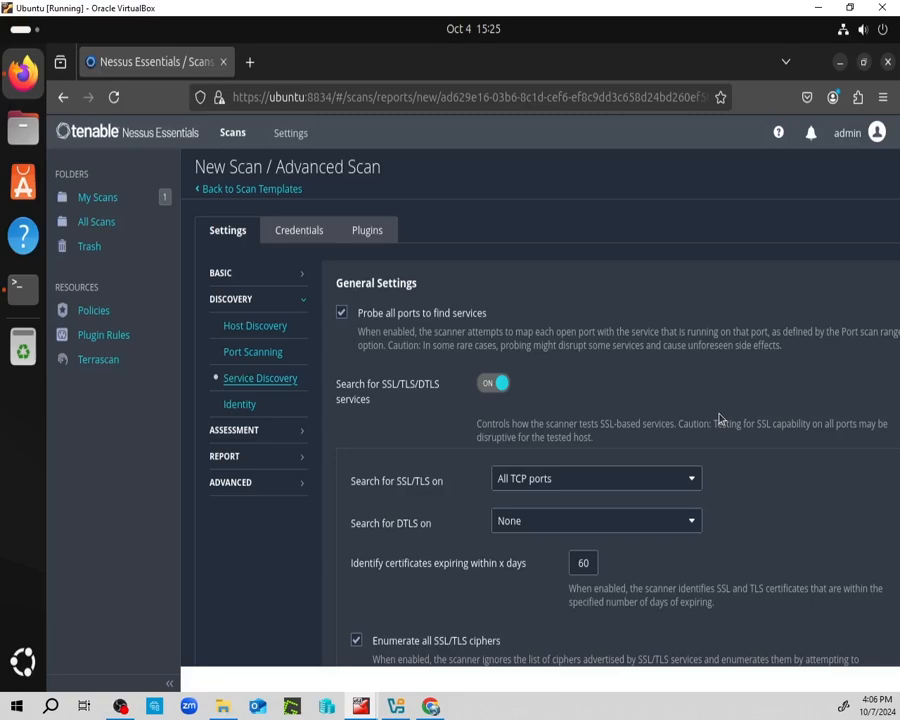
scroll(719, 418, "down", 5)
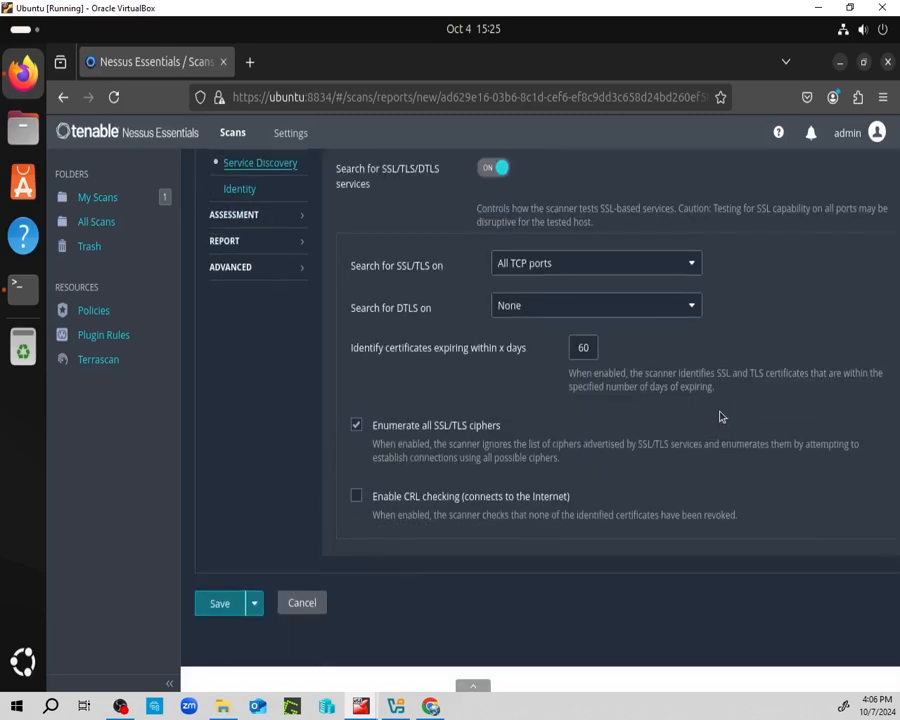
left_click(357, 497)
scroll(288, 339, "up", 2)
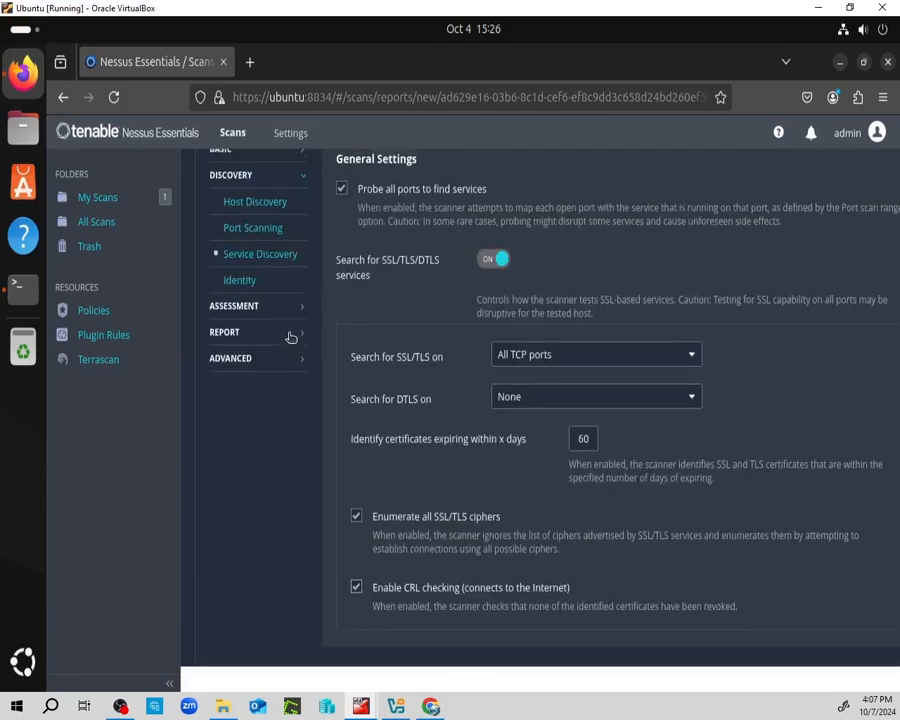
scroll(289, 337, "up", 2)
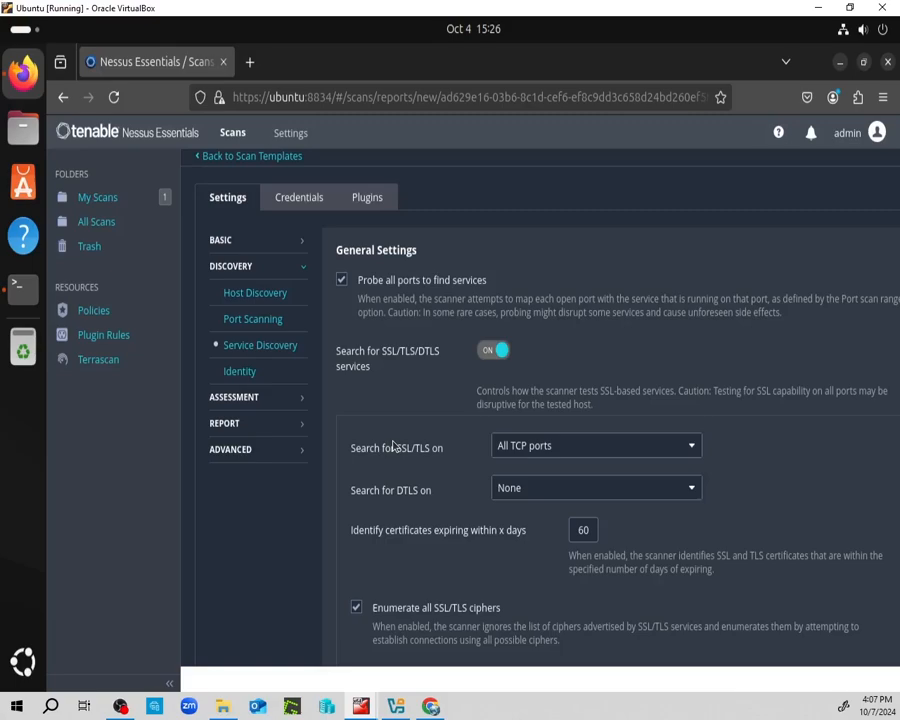
Check 'Perform thorough tests' under Accuracy in the general Assessment settings.
left_click(301, 405)
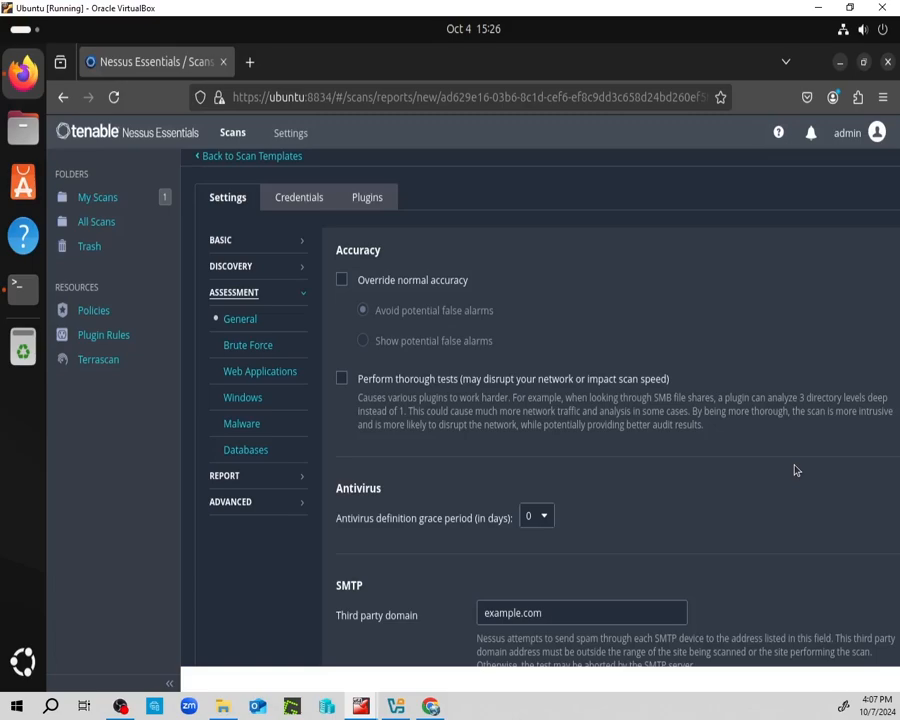
left_click(342, 380)
scroll(640, 446, "down", 3)
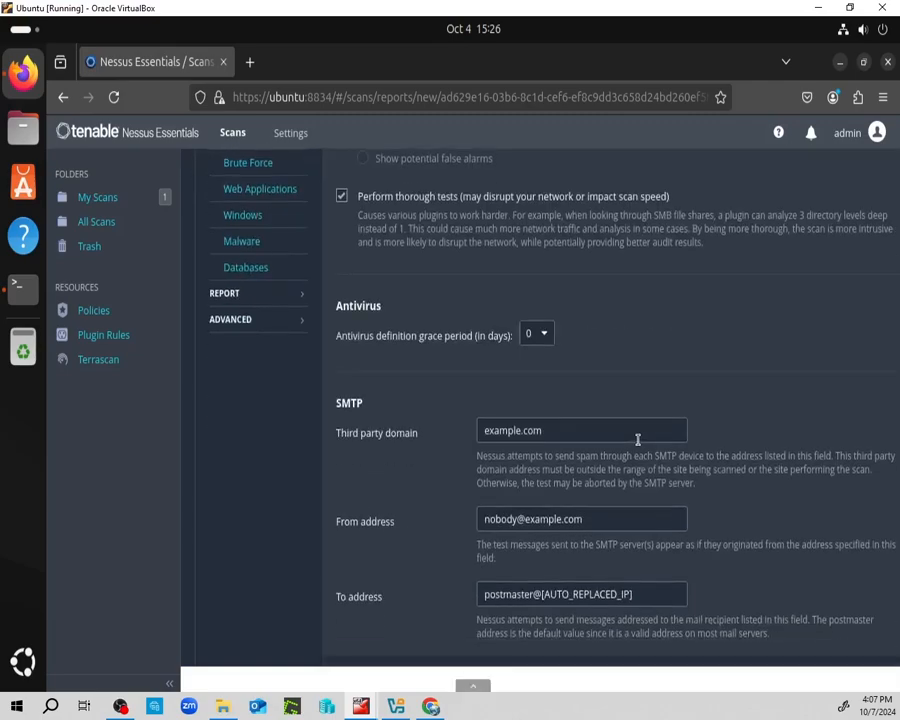
scroll(637, 439, "down", 2)
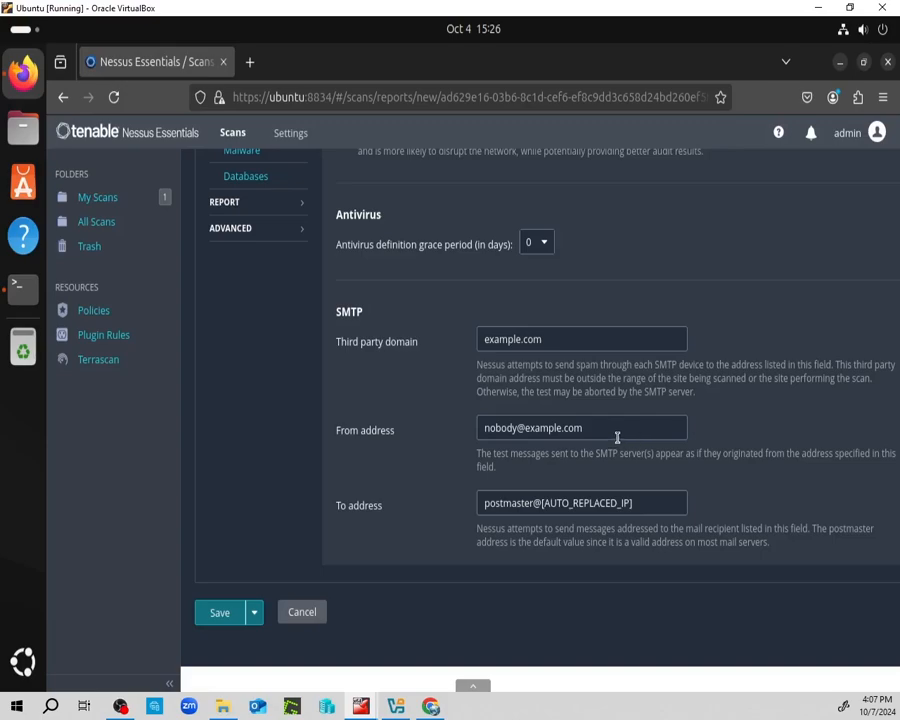
scroll(400, 350, "up", 5)
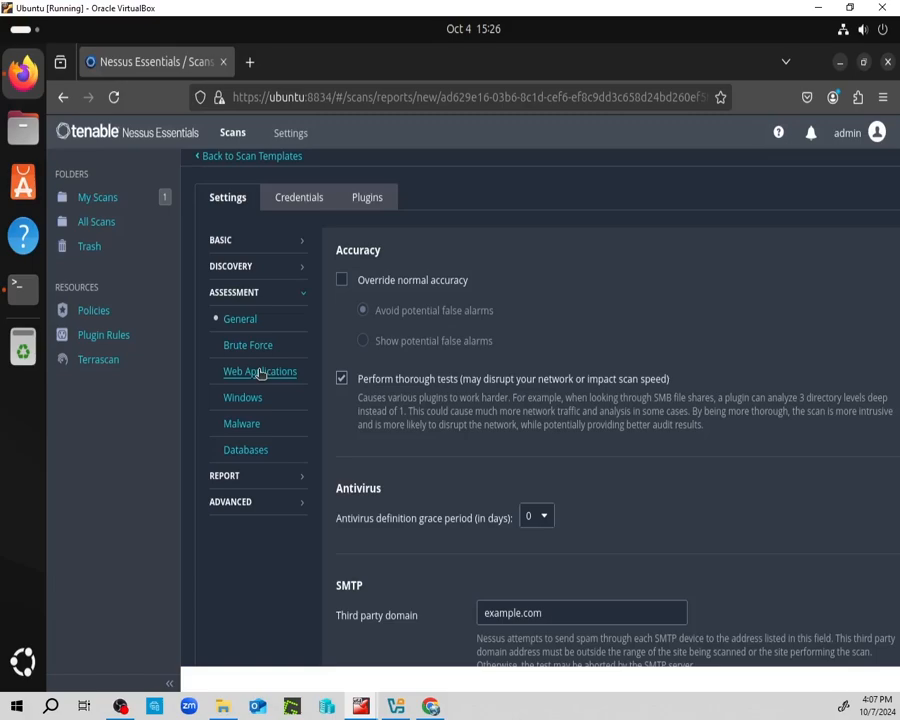
left_click(260, 371)
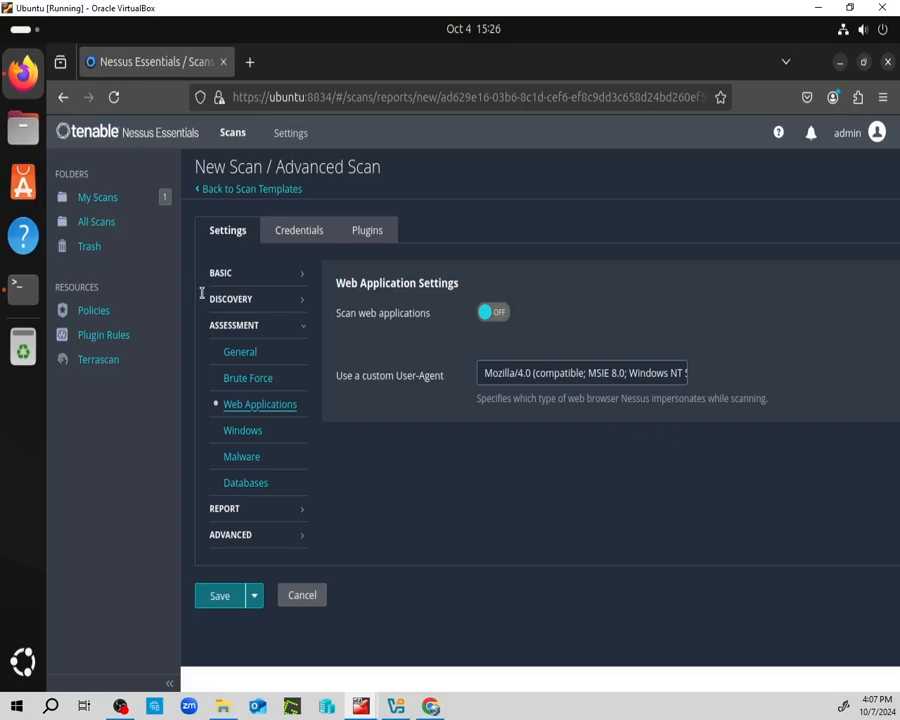
Turn the Scan web applications toggle on and review the crawler options.
left_click(252, 379)
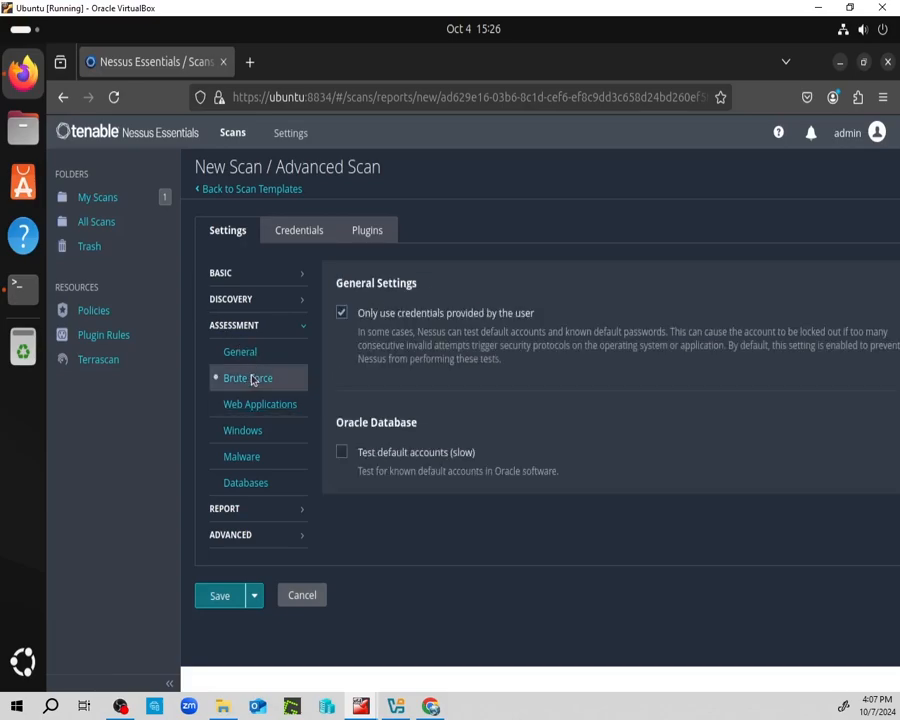
left_click(283, 406)
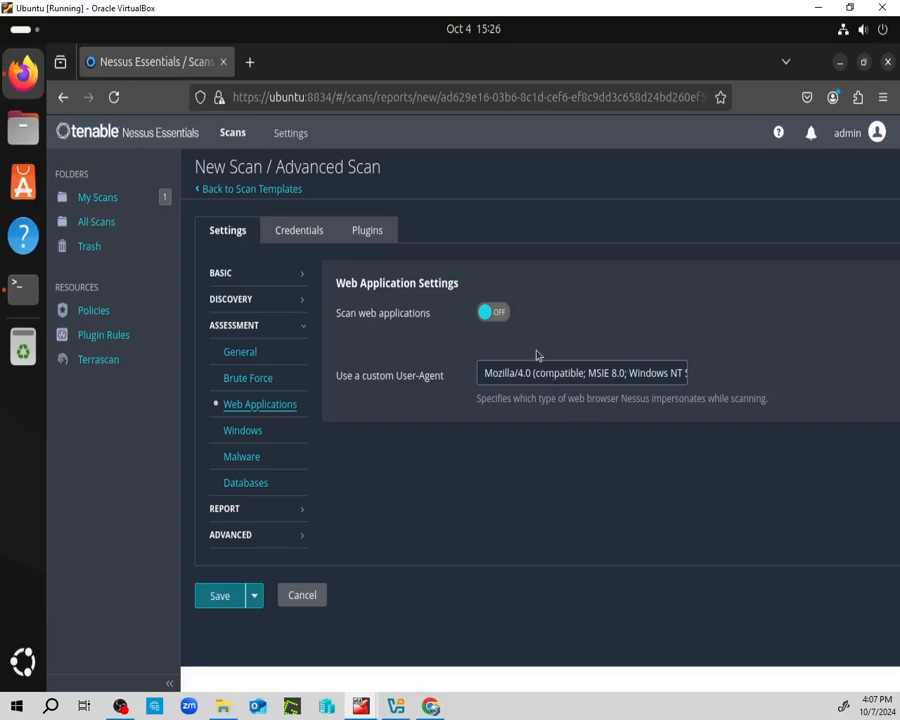
left_click(493, 312)
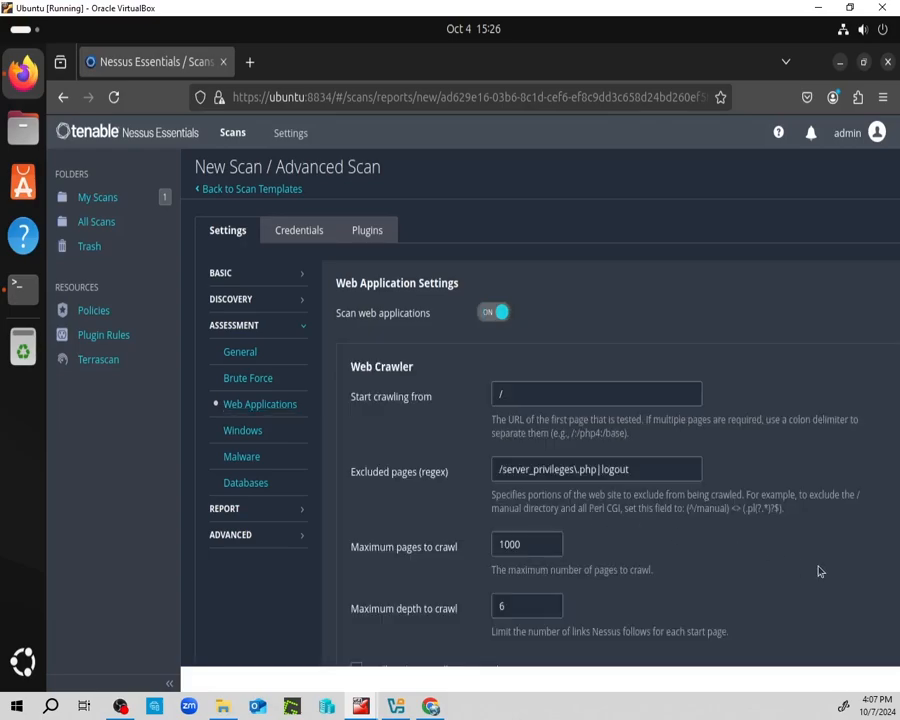
scroll(818, 571, "down", 3)
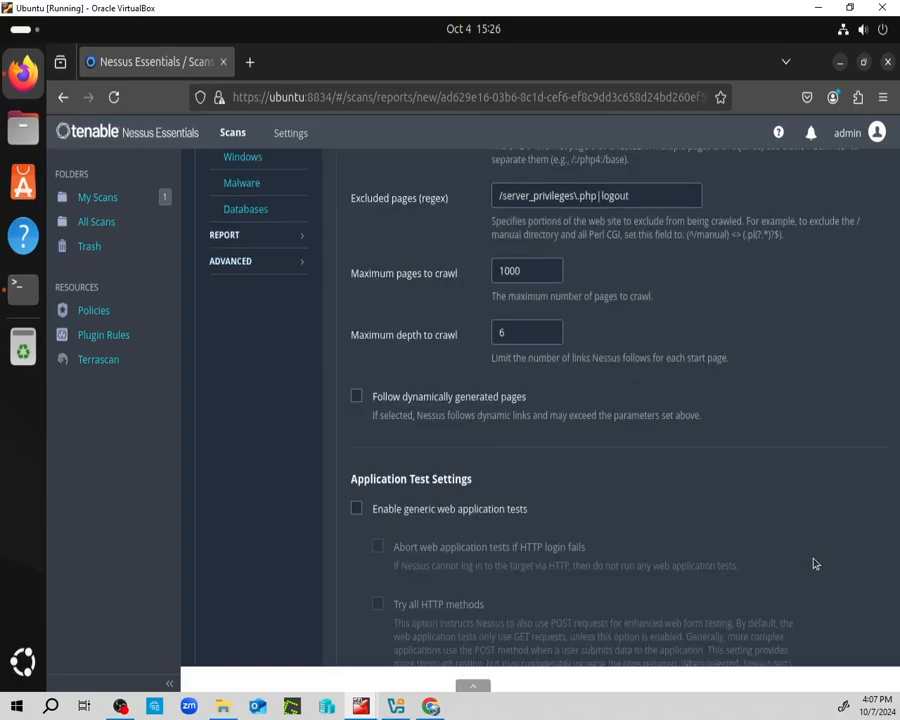
scroll(814, 565, "down", 2)
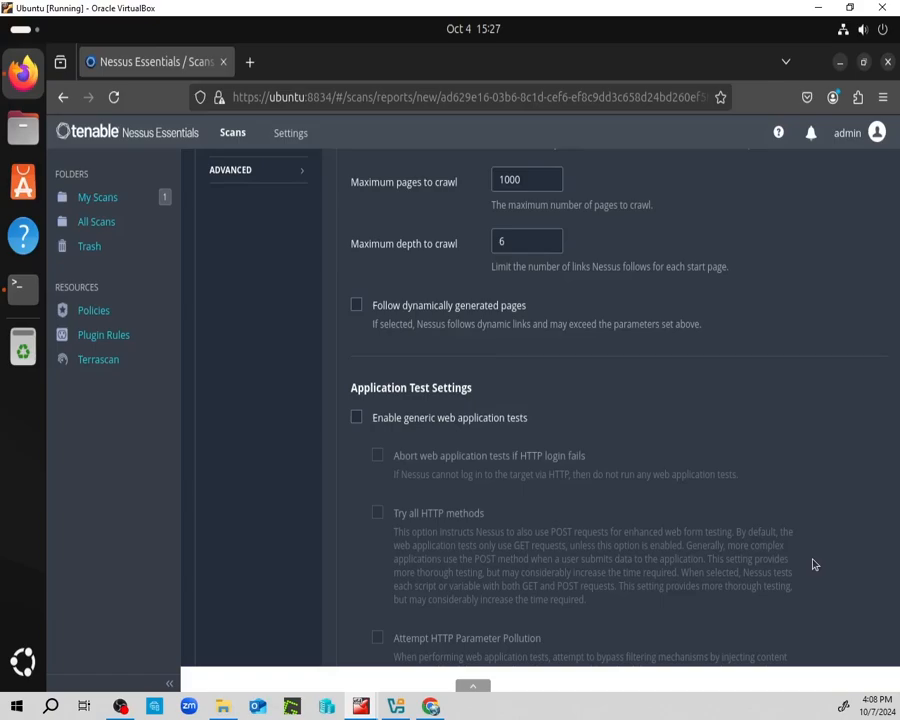
scroll(813, 560, "down", 10)
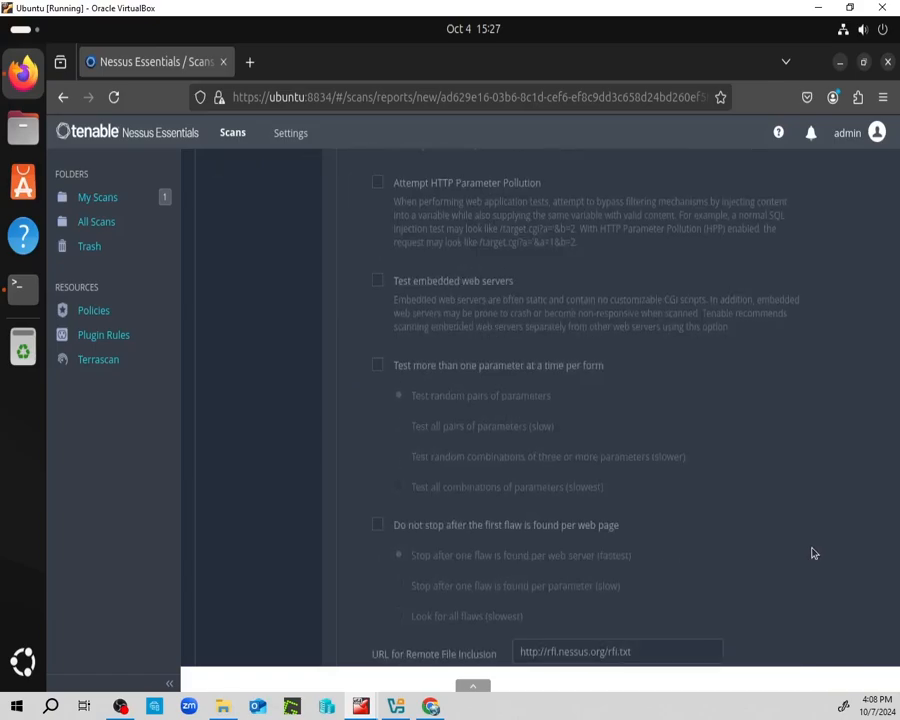
scroll(813, 553, "up", 20)
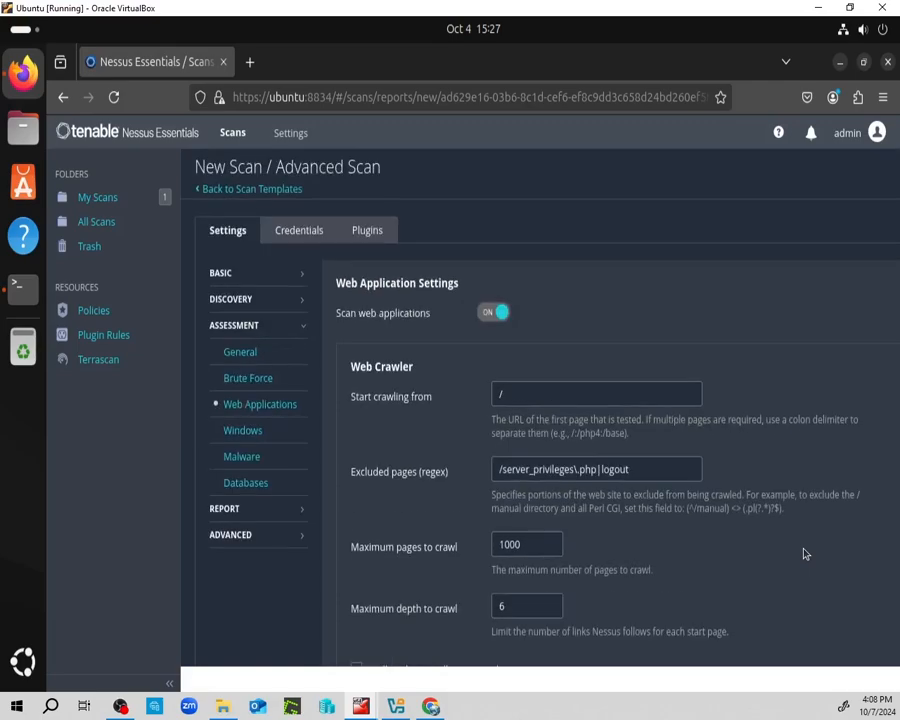
left_click(238, 437)
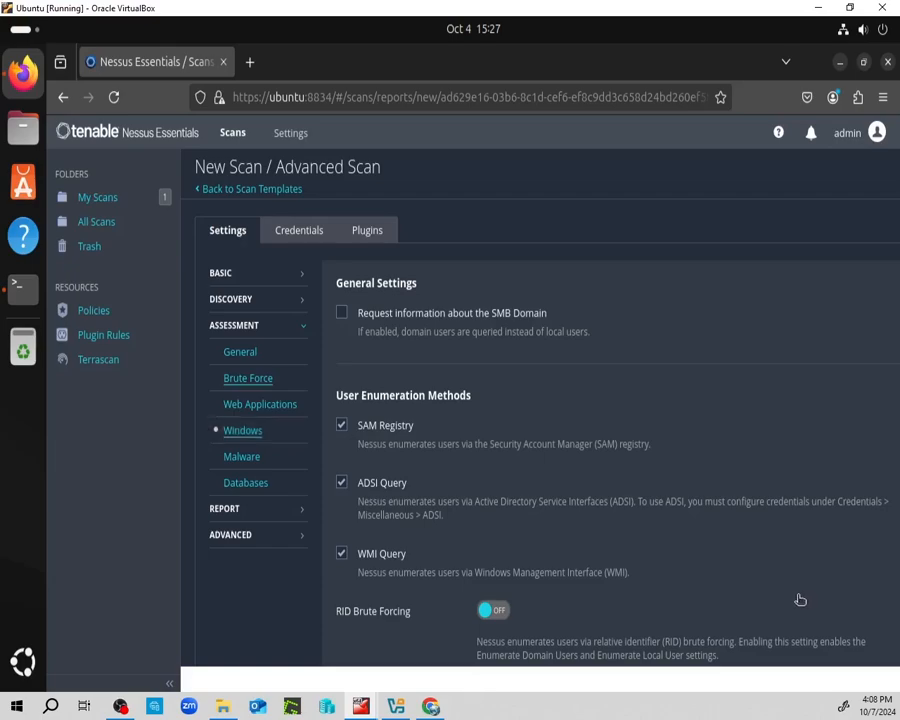
Check 'Request information about the SMB Domain' in the Windows assessment settings.
scroll(587, 428, "down", 3)
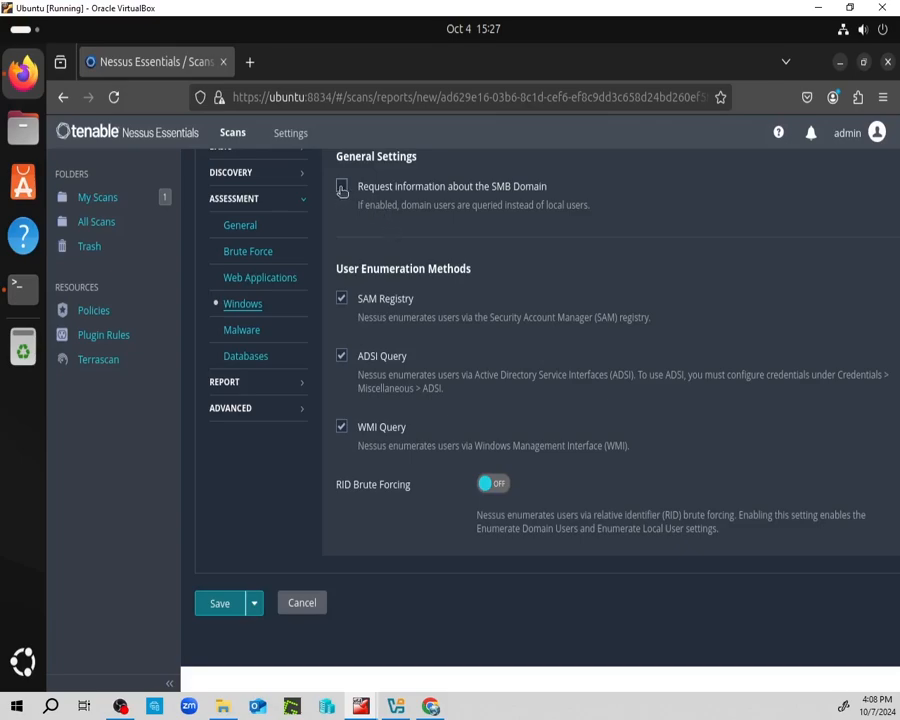
left_click(341, 190)
left_click(243, 330)
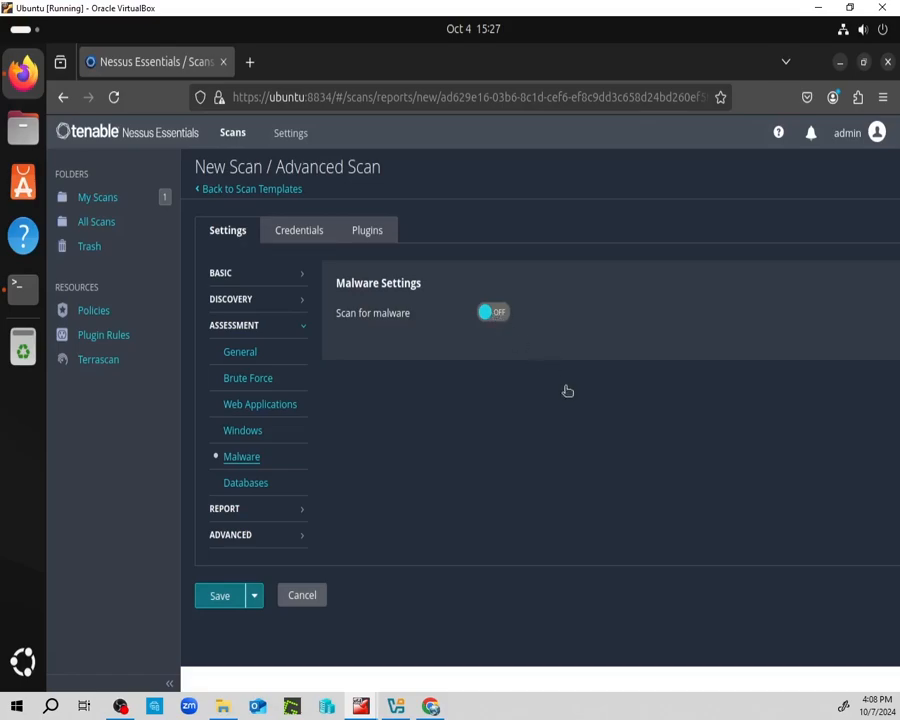
Turn on both the Scan for malware and Scan file system toggles.
left_click(493, 312)
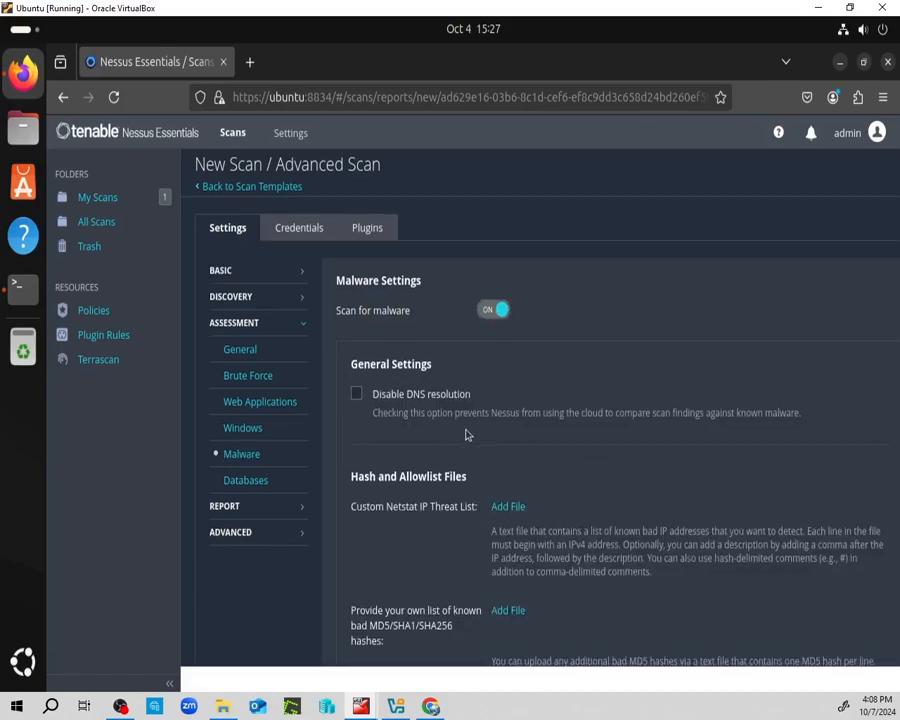
scroll(466, 433, "down", 7)
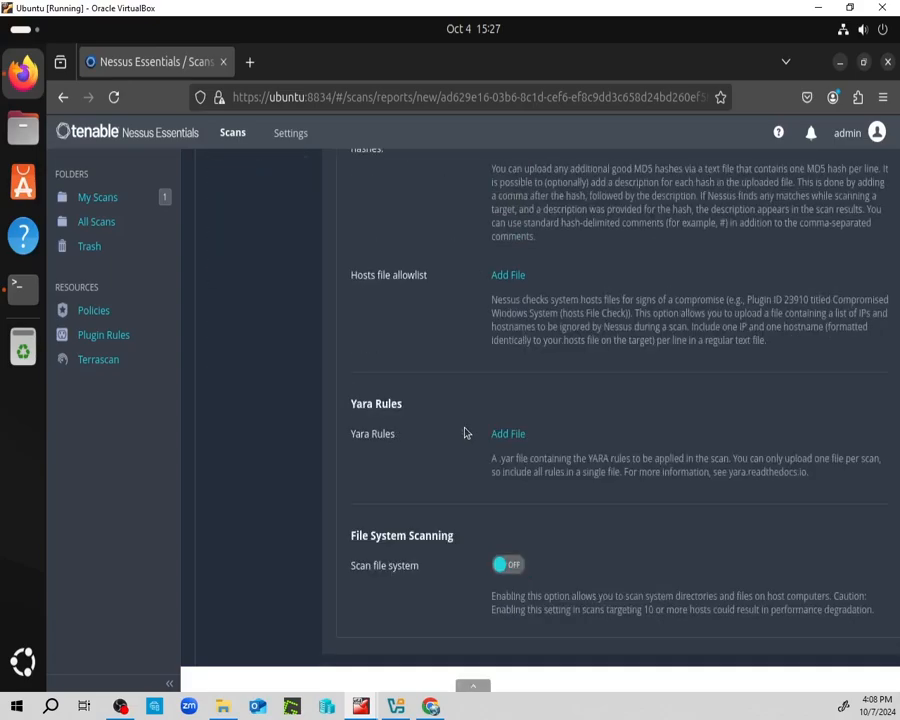
scroll(465, 433, "down", 2)
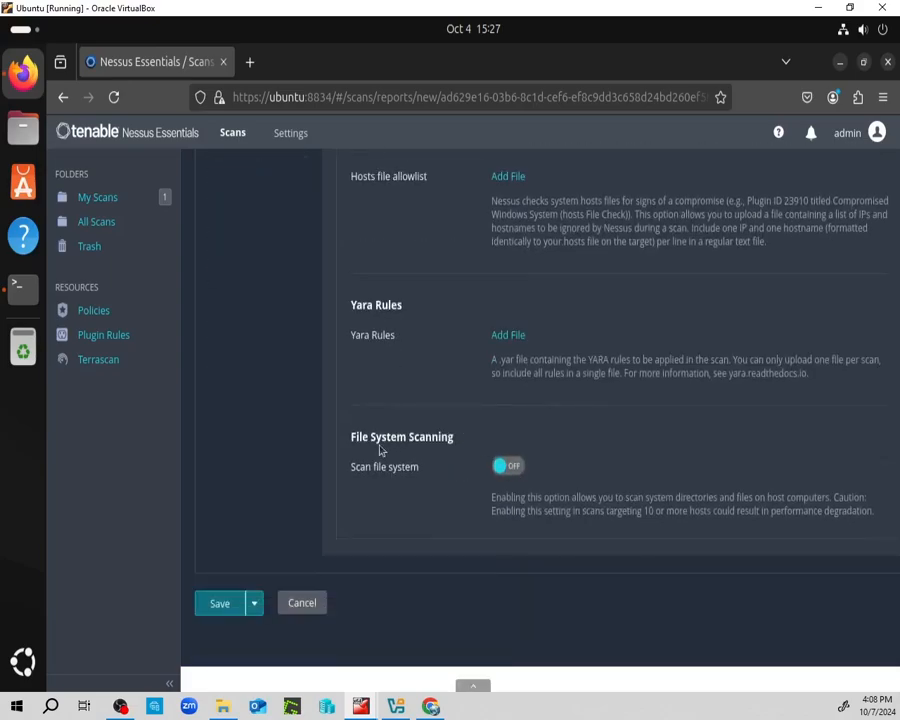
left_click(520, 466)
Include the Linux $PATH and /home directories in the file system scan.
scroll(617, 544, "down", 5)
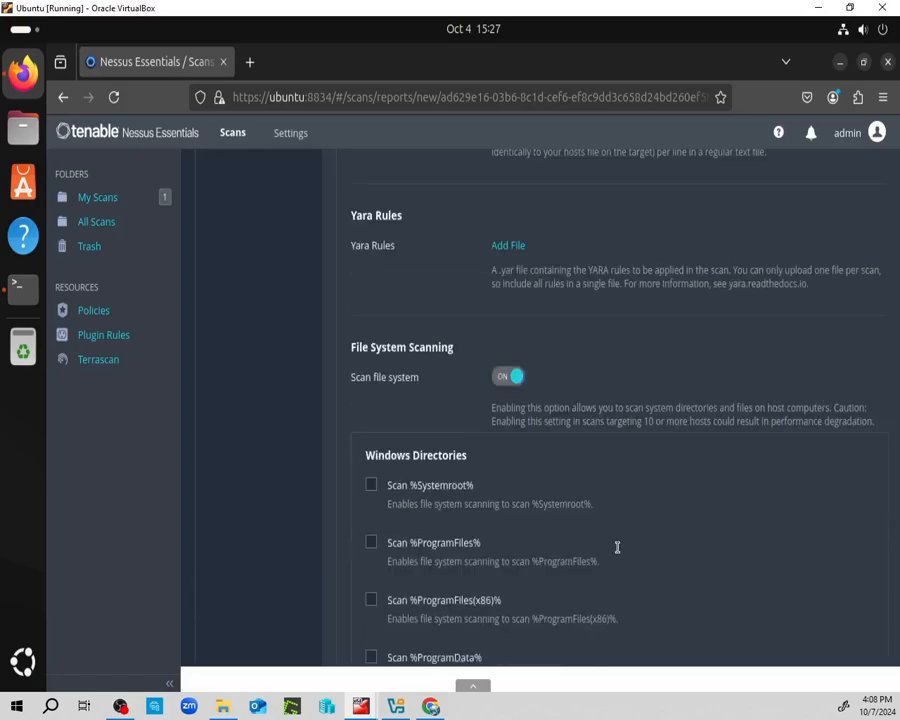
scroll(615, 545, "down", 3)
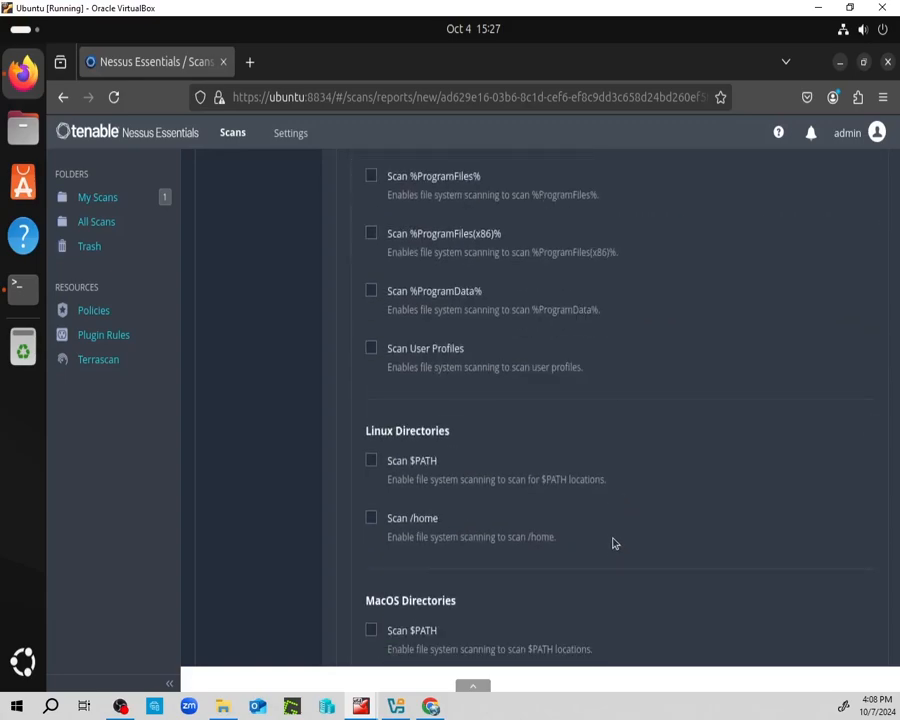
left_click(388, 479)
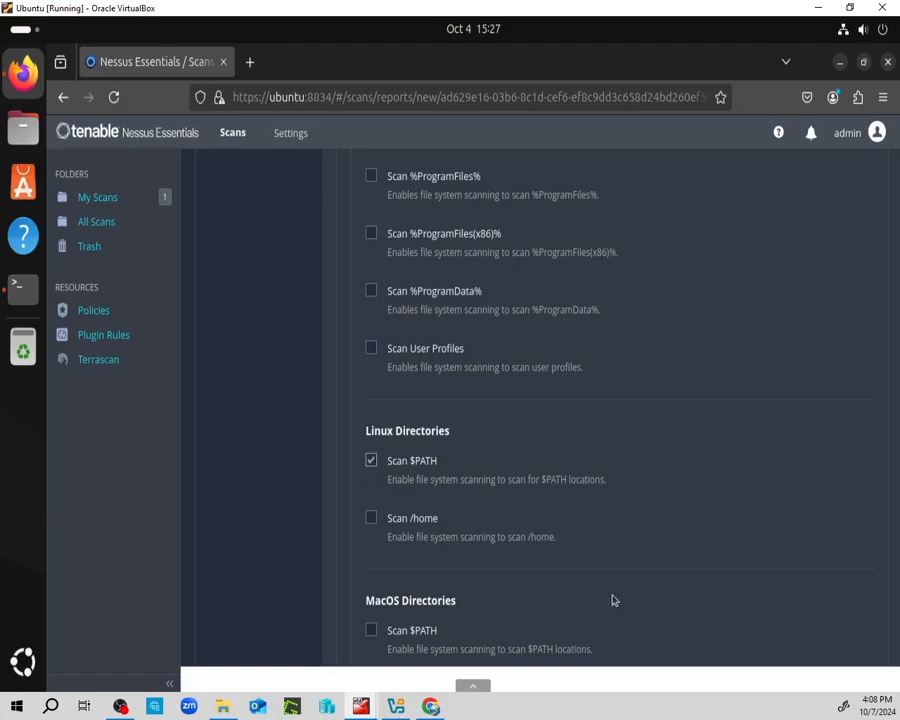
left_click(376, 520)
scroll(630, 501, "up", 5)
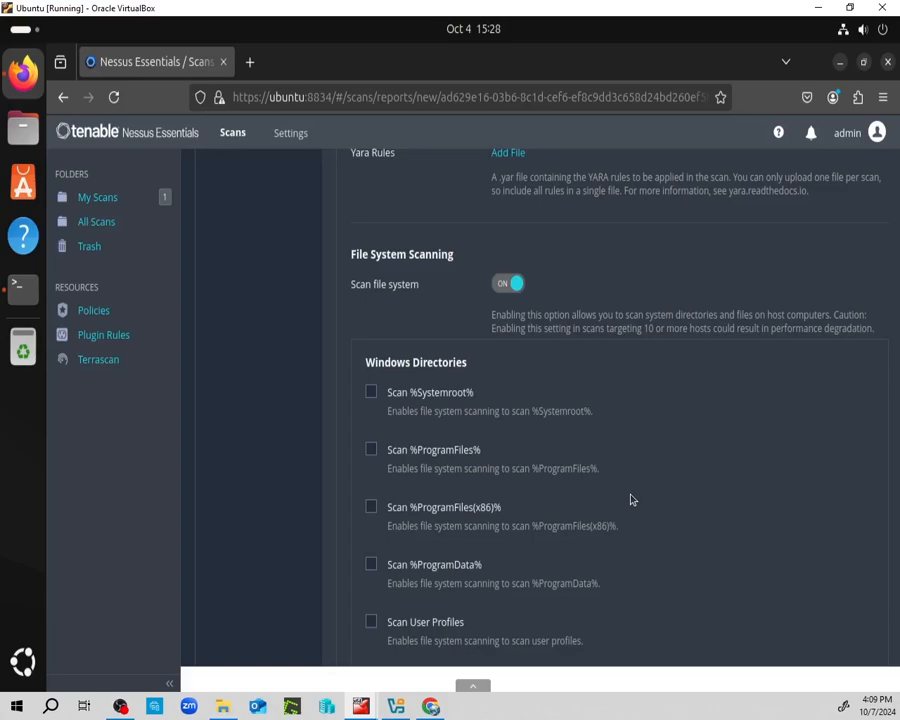
scroll(630, 498, "up", 5)
scroll(313, 428, "up", 10)
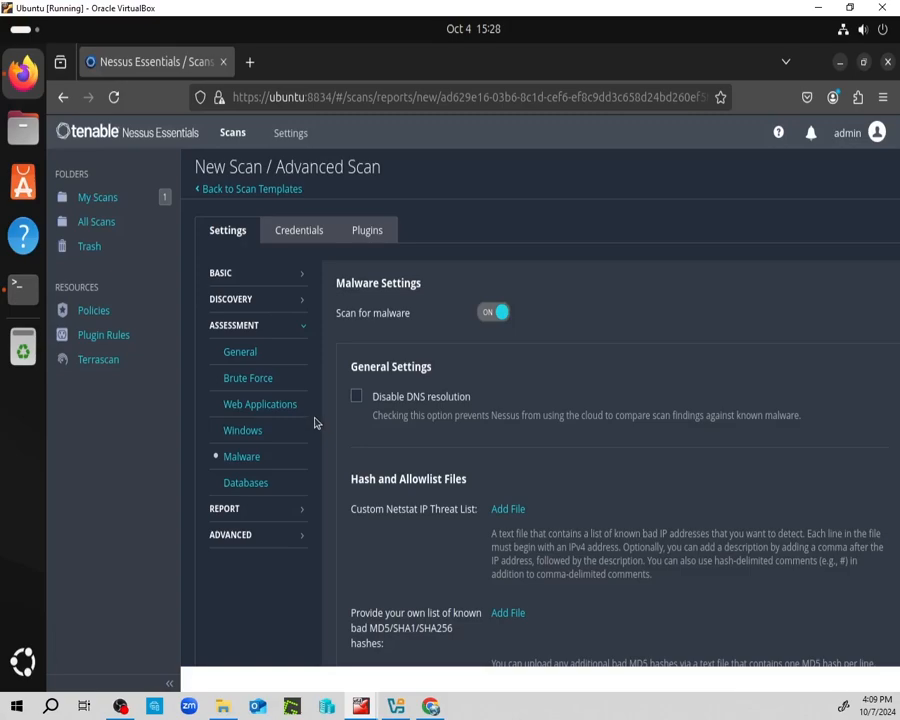
scroll(314, 422, "down", 5)
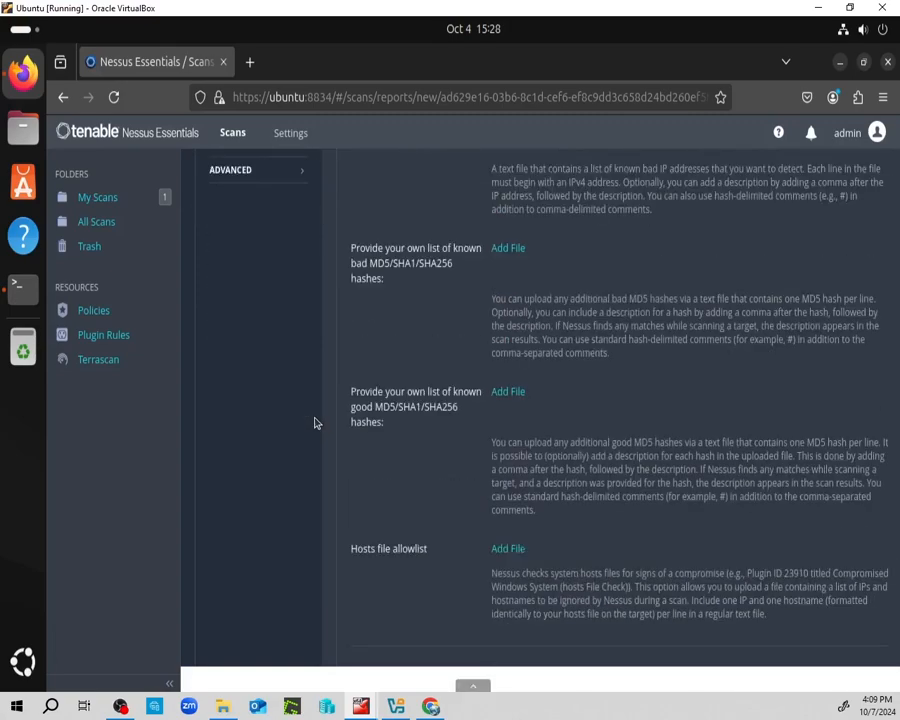
scroll(314, 422, "down", 5)
scroll(315, 420, "down", 6)
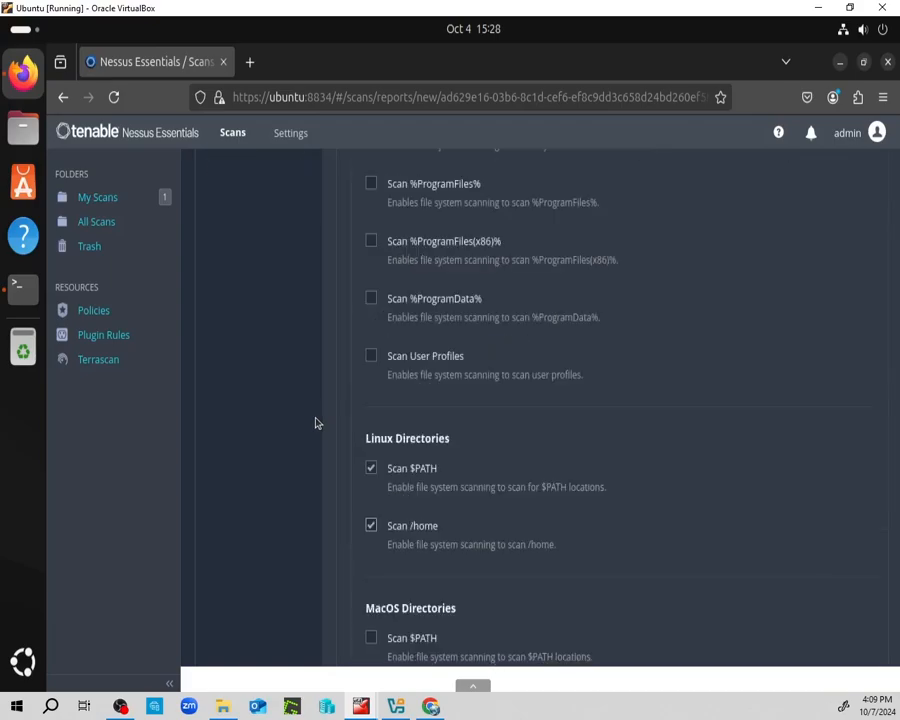
scroll(315, 422, "down", 6)
Save and launch Test1 using Launch from the Save dropdown.
left_click(218, 606)
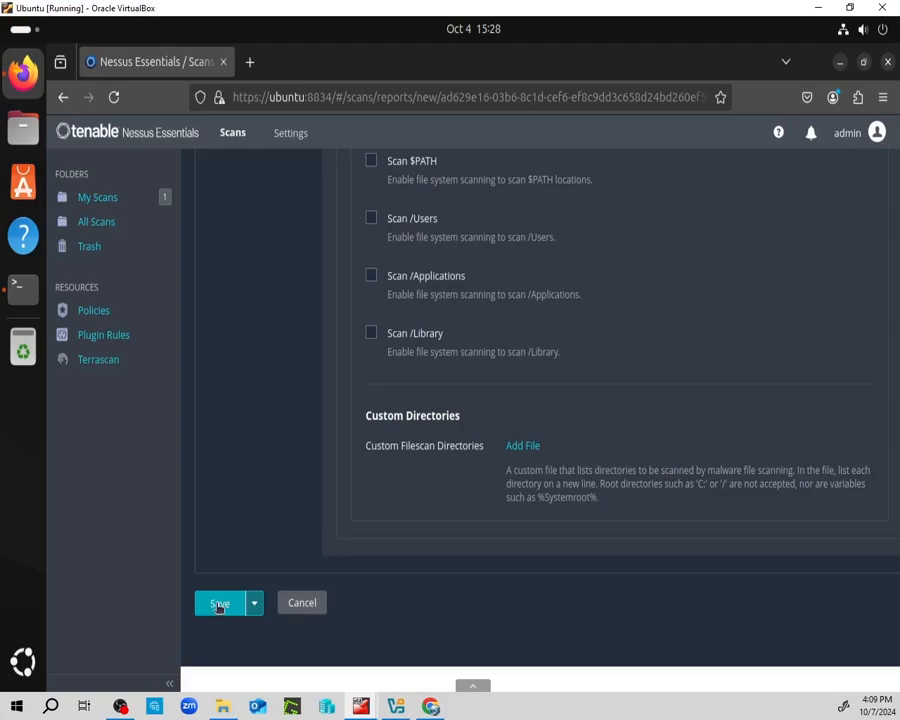
left_click(254, 603)
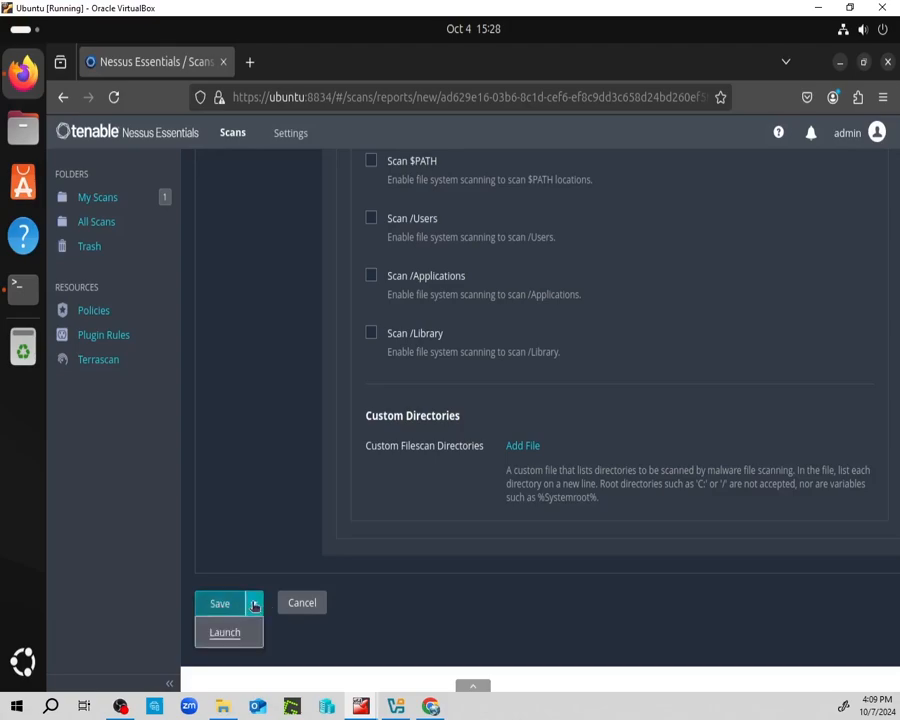
left_click(224, 633)
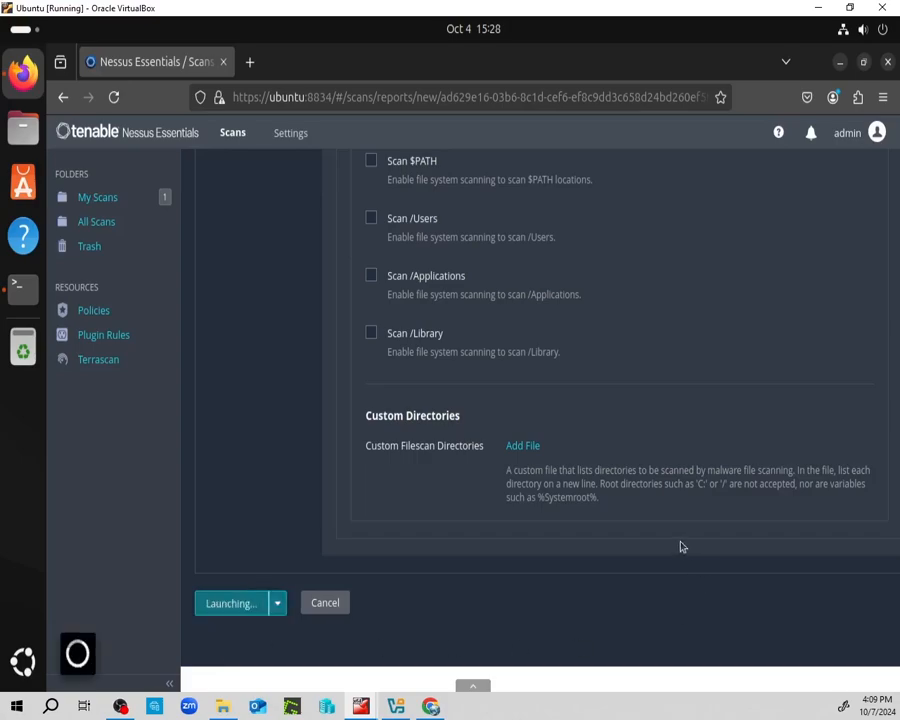
scroll(681, 544, "up", 4)
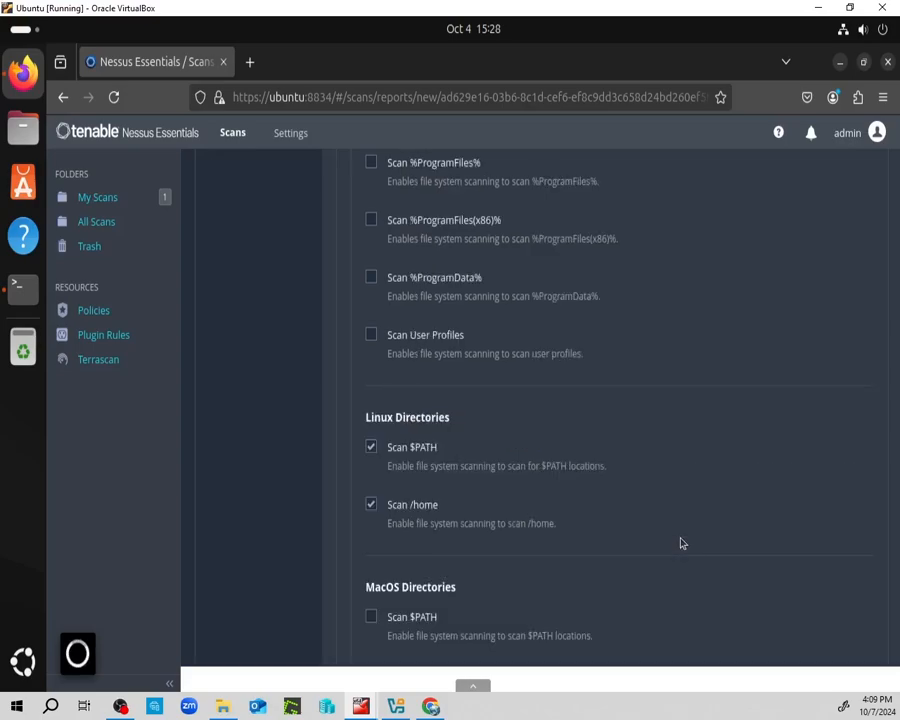
scroll(680, 540, "up", 4)
scroll(677, 533, "up", 4)
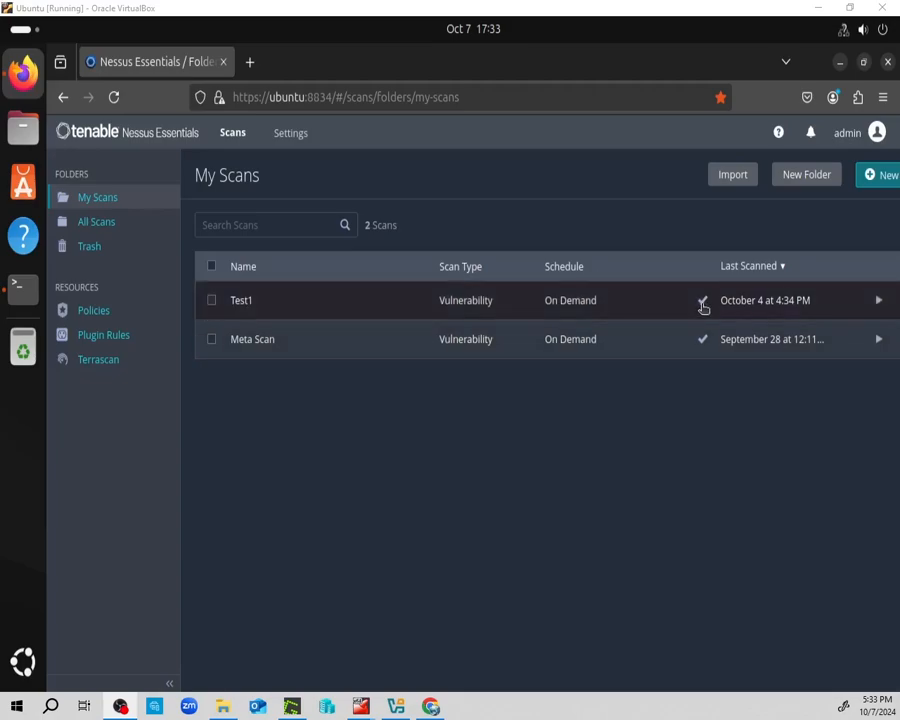
Open the Test1 scan and check each severity segment of host 192.168.56.122's vulnerability bar.
left_click(480, 301)
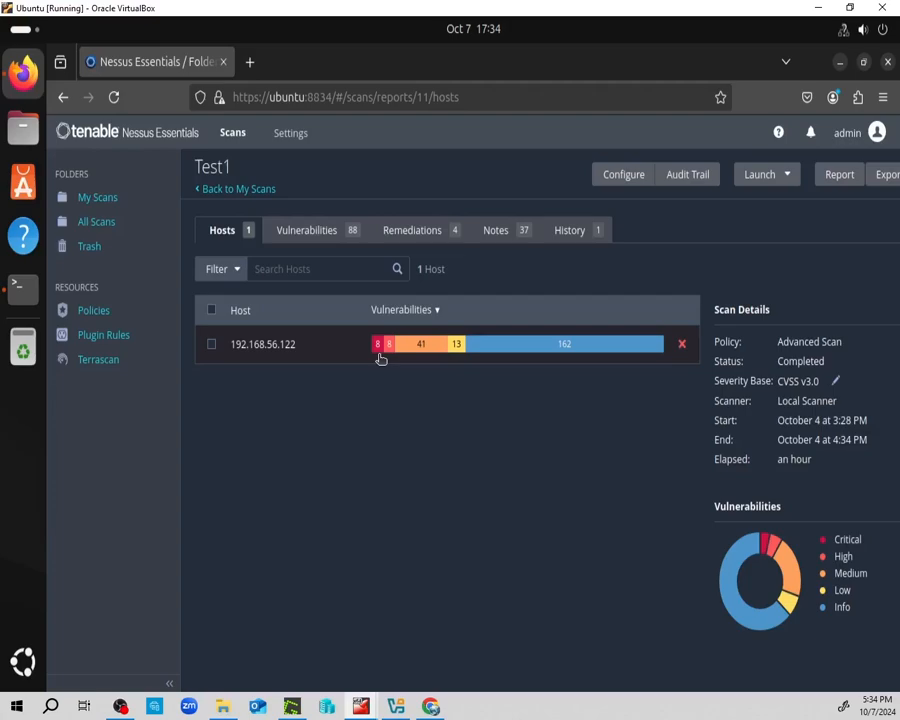
mouse_move(379, 351)
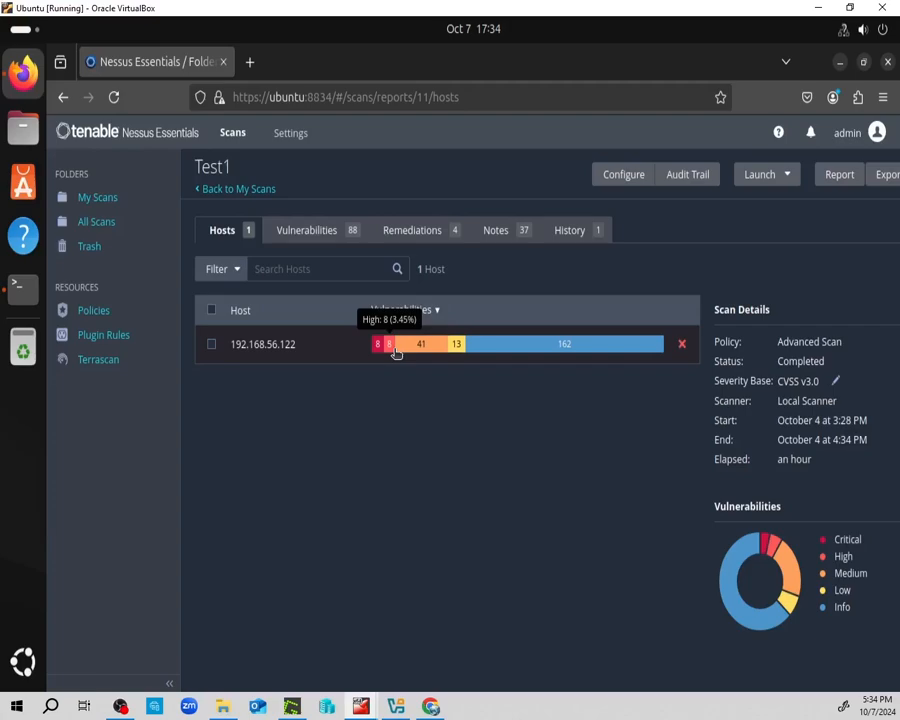
mouse_move(423, 349)
mouse_move(458, 347)
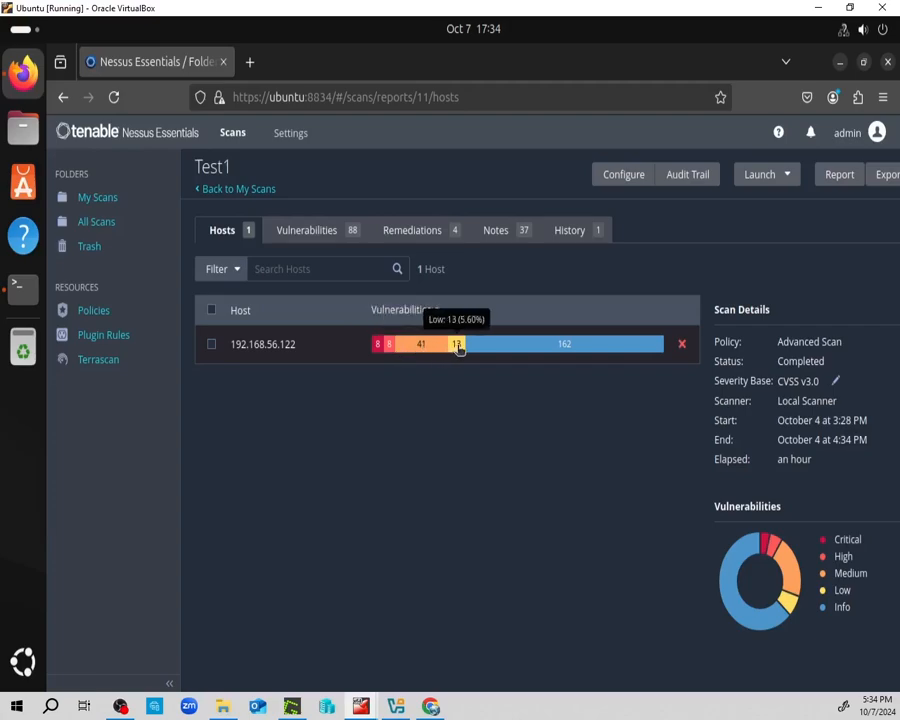
mouse_move(503, 347)
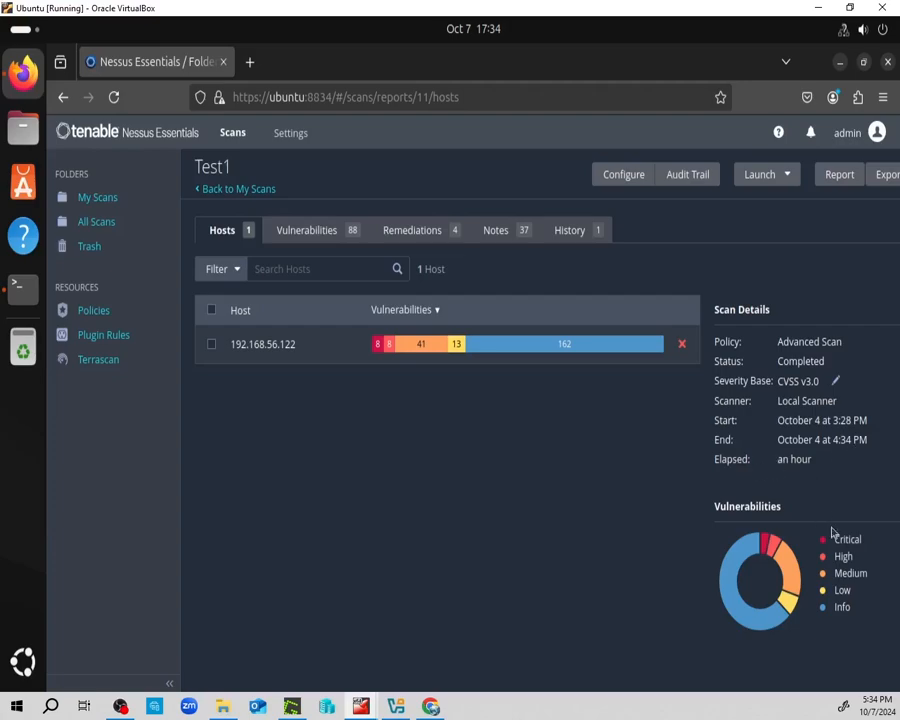
Open host 192.168.56.122 and scroll through its 88 findings, including critical Backdoors entries.
mouse_move(850, 543)
left_click(268, 345)
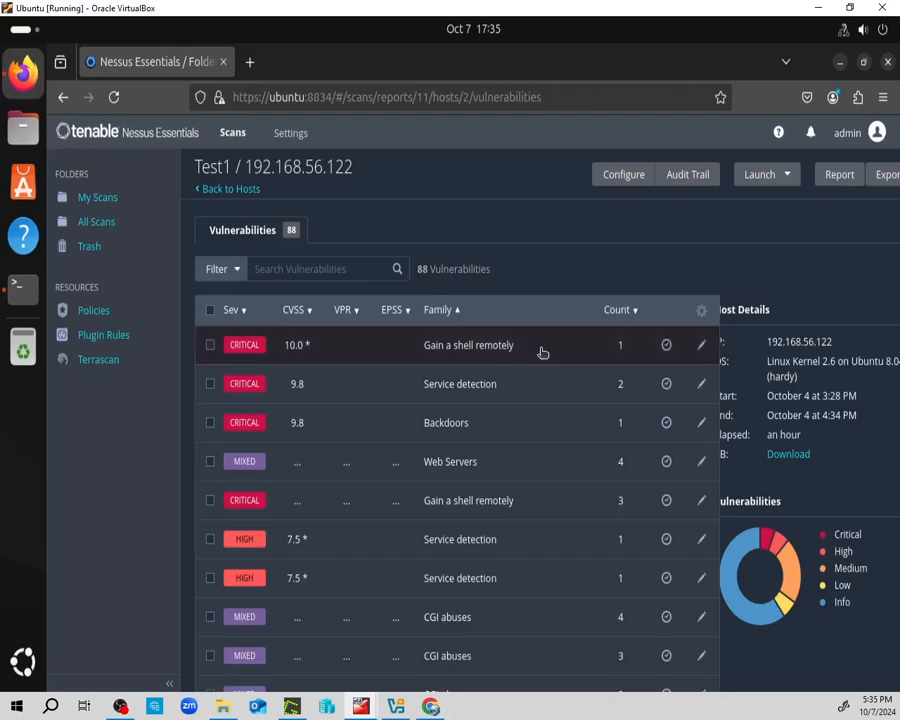
scroll(535, 348, "down", 4)
scroll(417, 211, "up", 4)
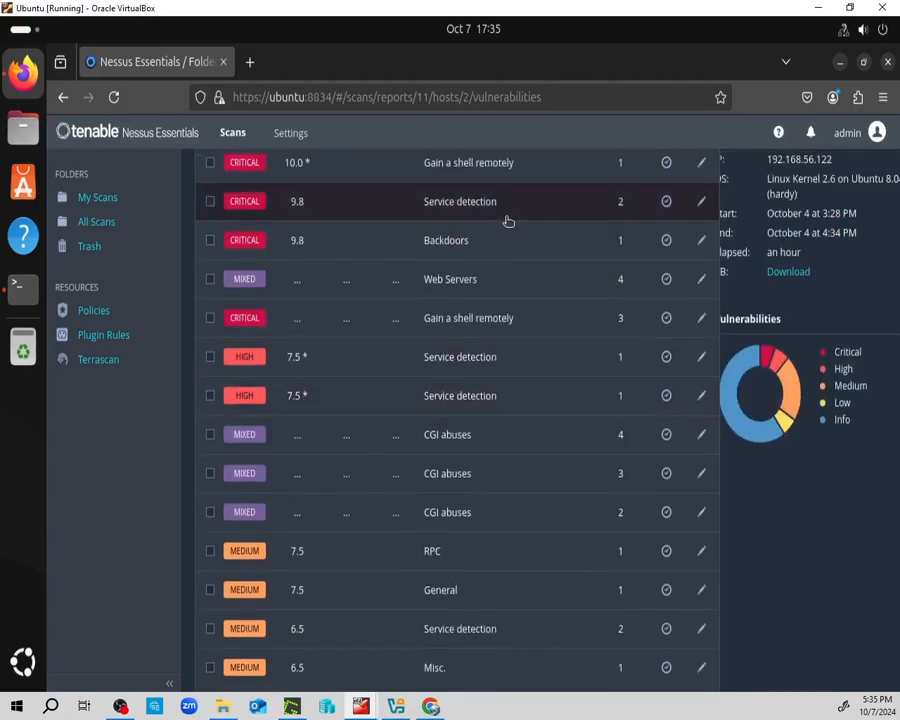
left_click(455, 425)
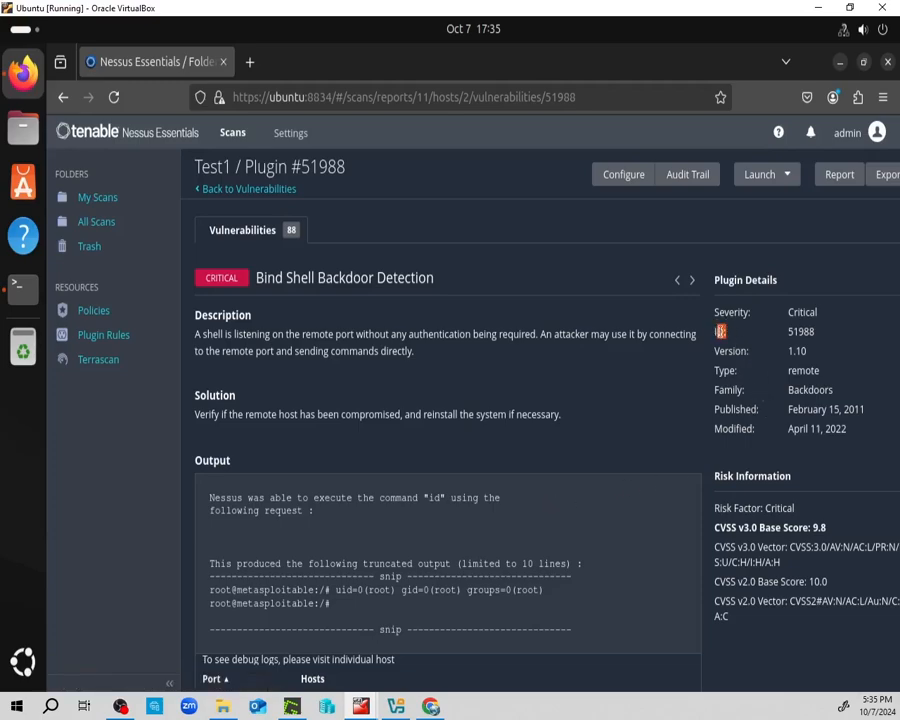
key("ctrl+a")
left_click(816, 338)
scroll(393, 391, "down", 2)
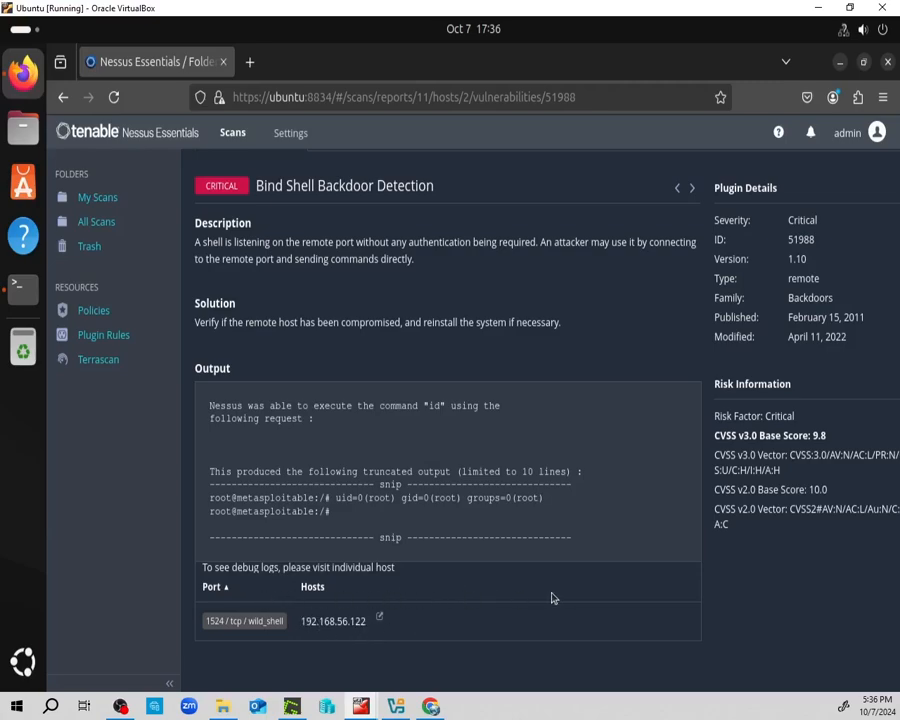
scroll(250, 205, "up", 3)
left_click(241, 189)
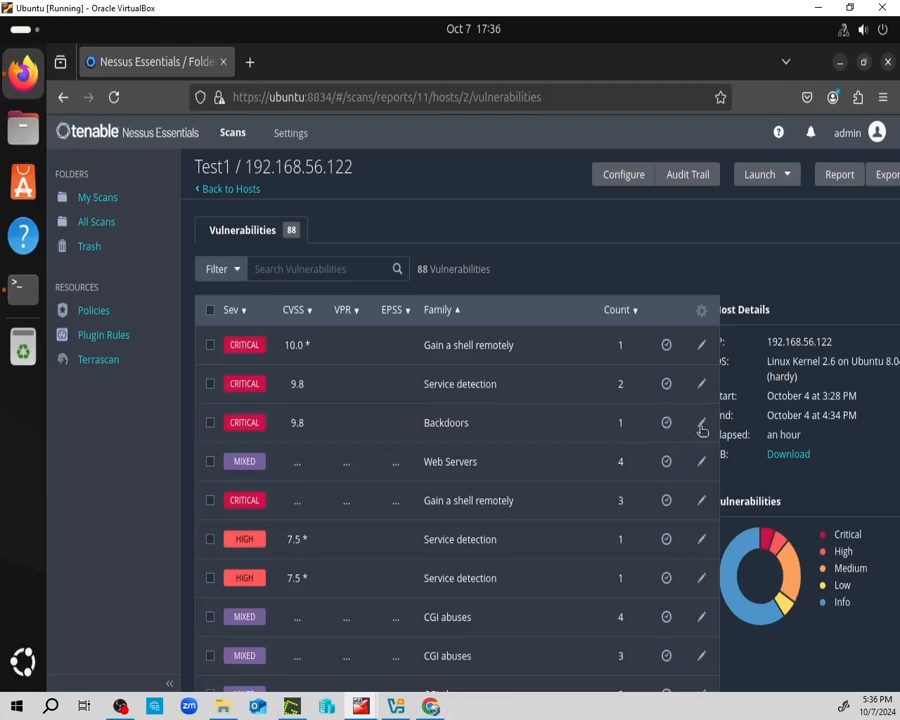
scroll(396, 402, "down", 3)
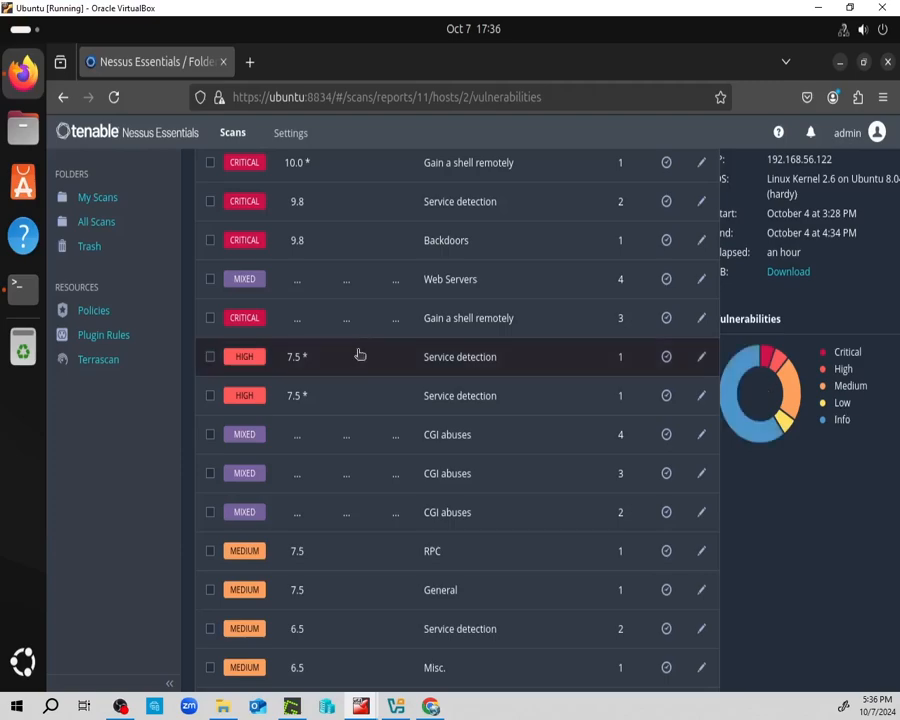
scroll(410, 474, "up", 2)
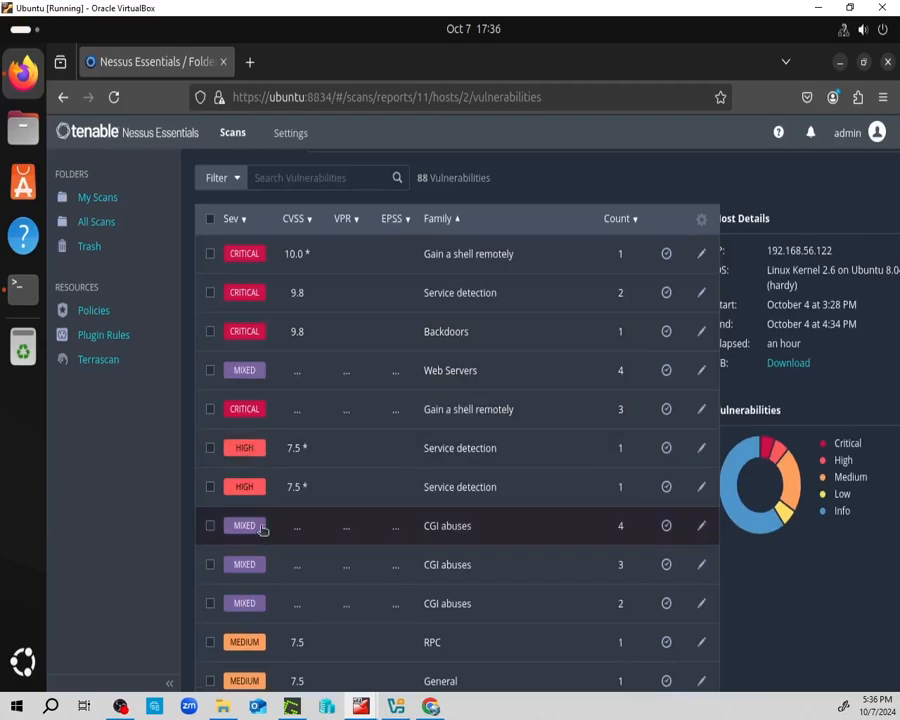
left_click(242, 485)
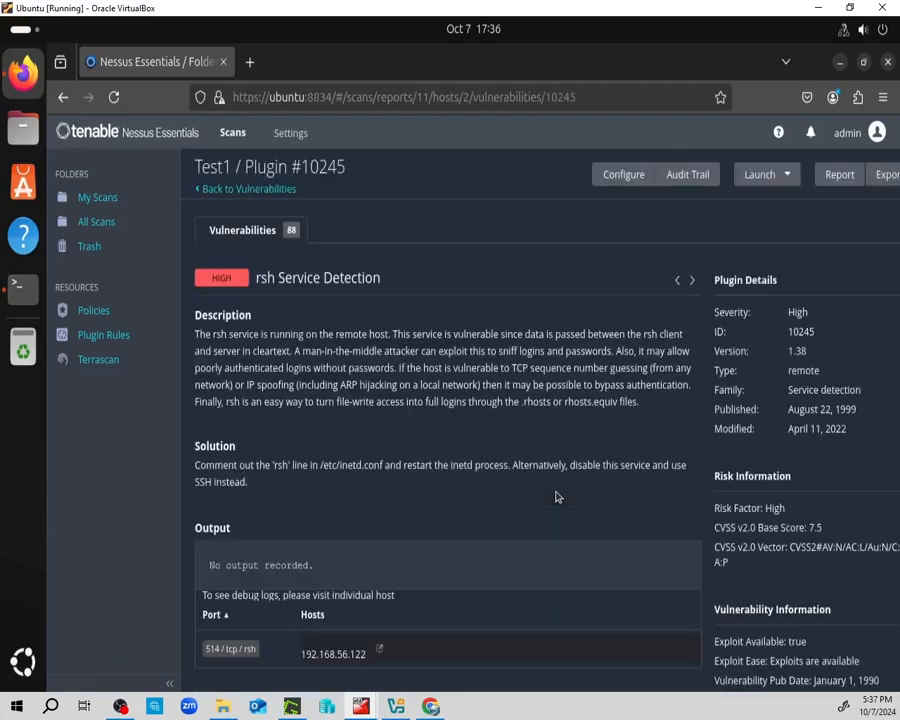
scroll(570, 494, "down", 3)
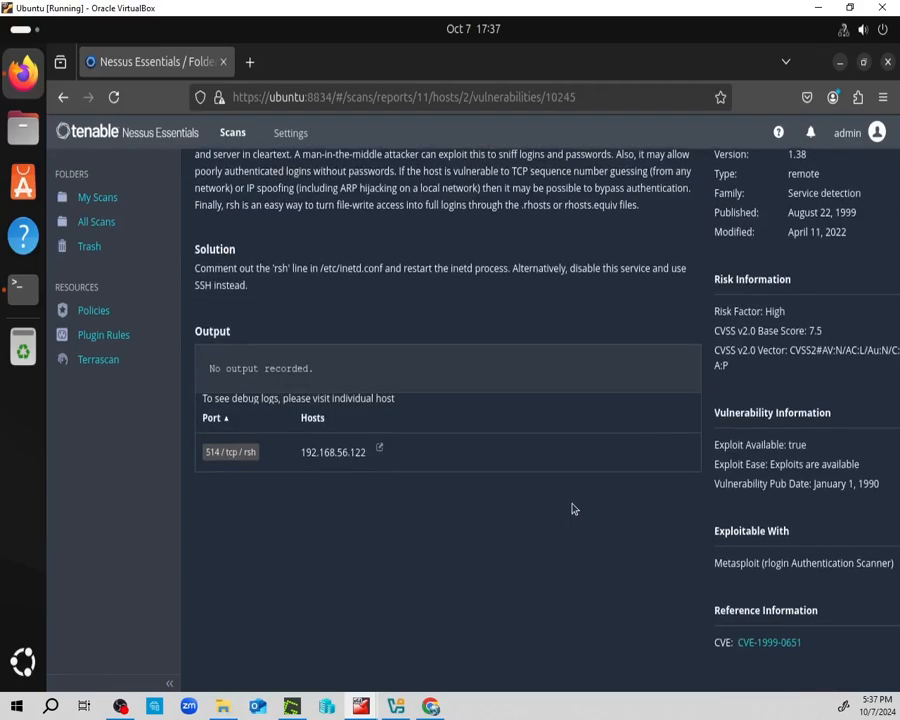
scroll(572, 504, "up", 1)
scroll(574, 508, "up", 2)
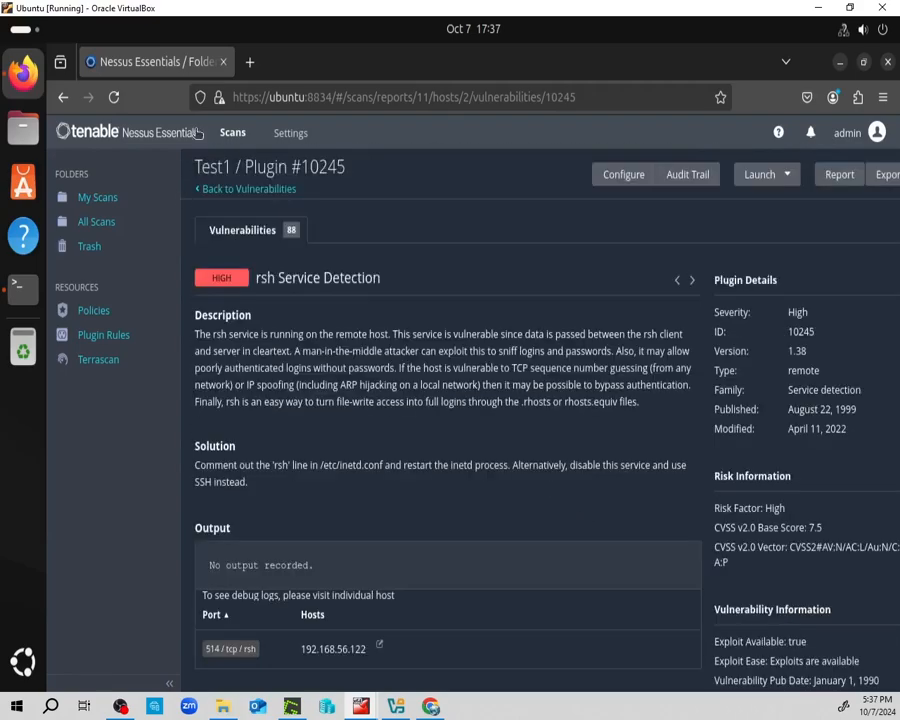
left_click(230, 190)
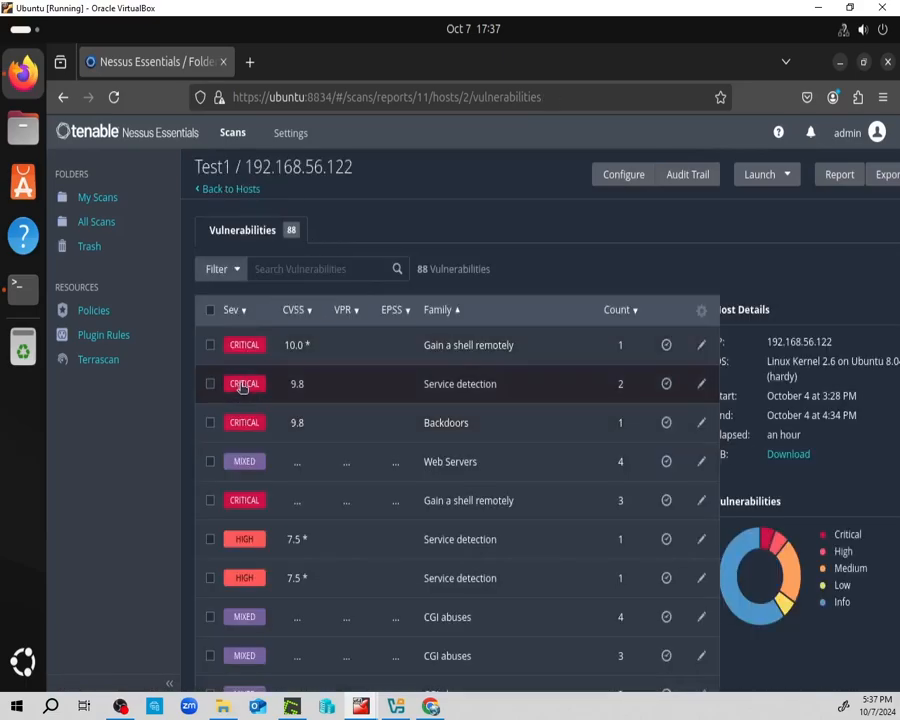
scroll(390, 465, "down", 5)
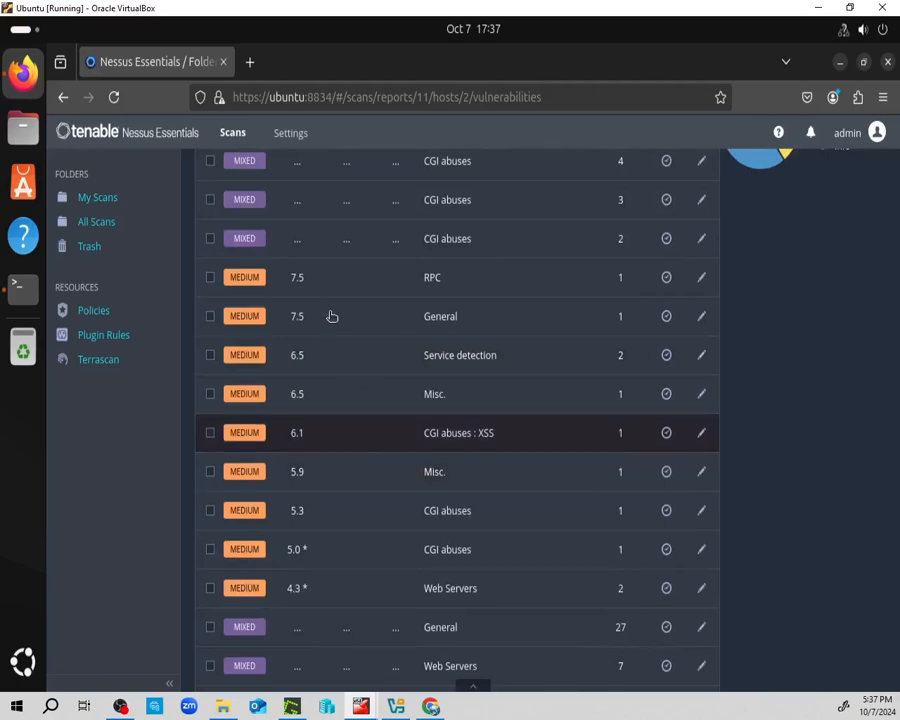
scroll(320, 310, "up", 5)
left_click(244, 422)
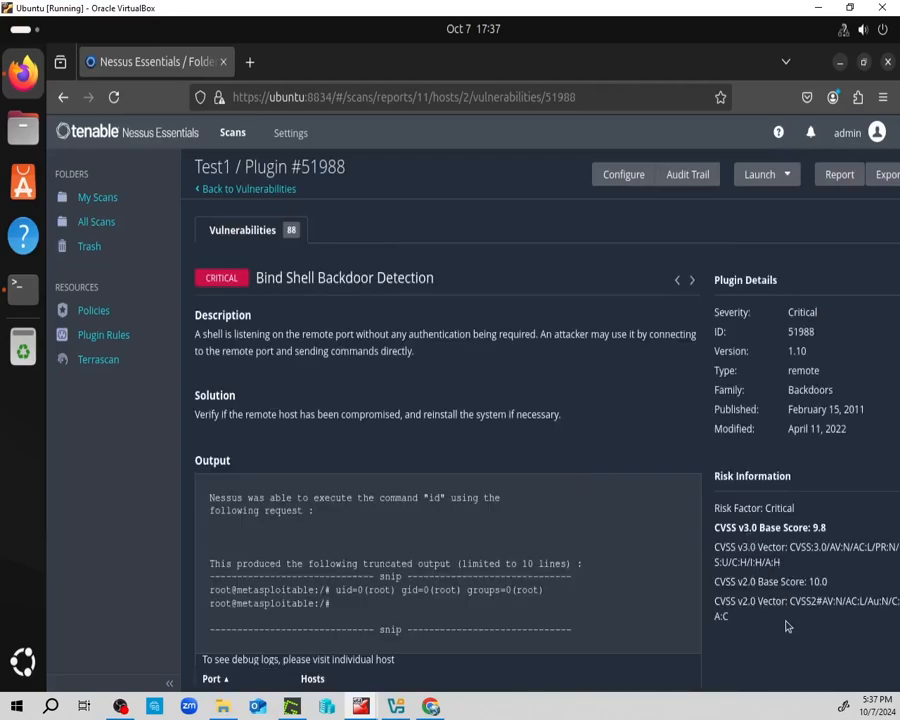
scroll(770, 585, "down", 2)
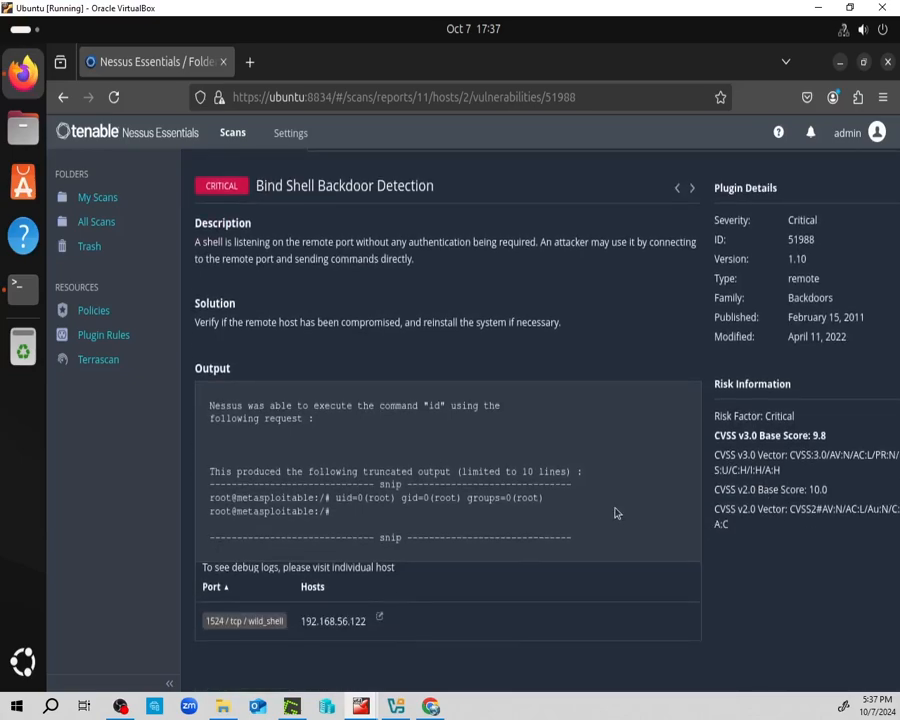
scroll(616, 513, "up", 2)
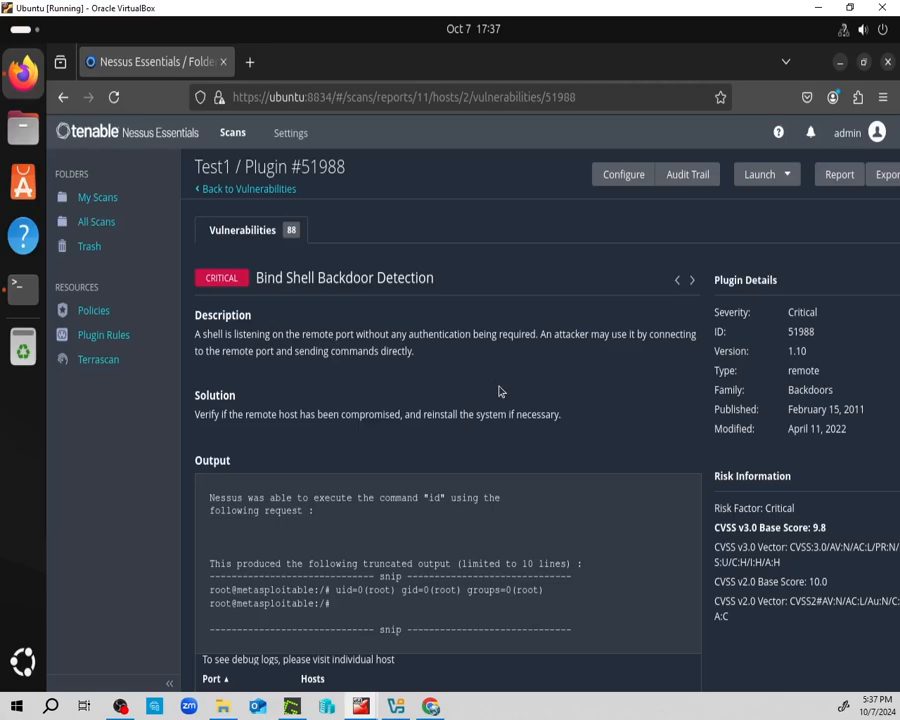
scroll(573, 482, "down", 2)
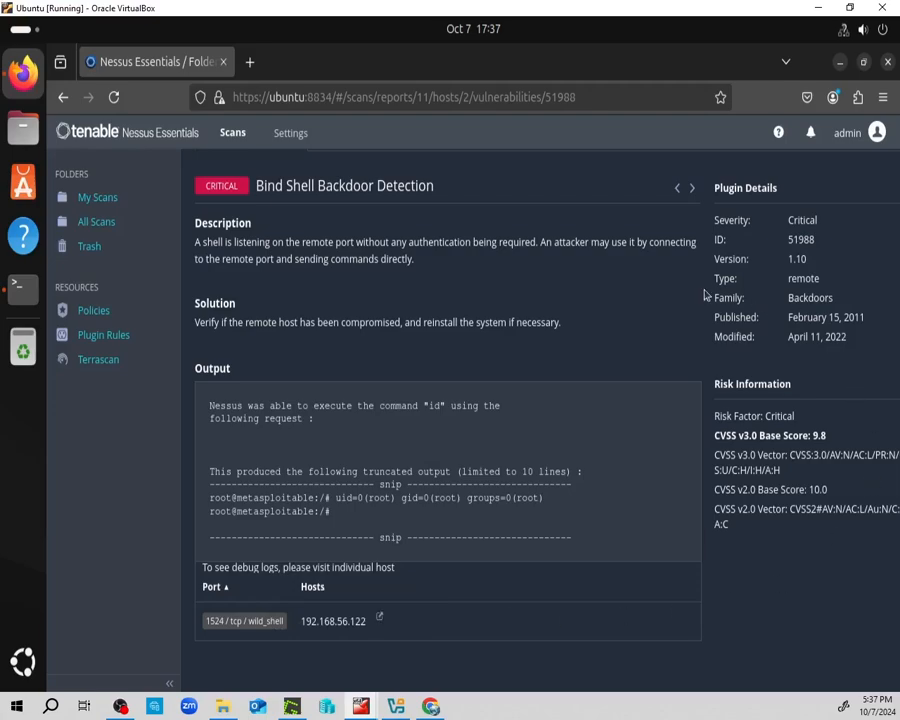
scroll(708, 334, "up", 2)
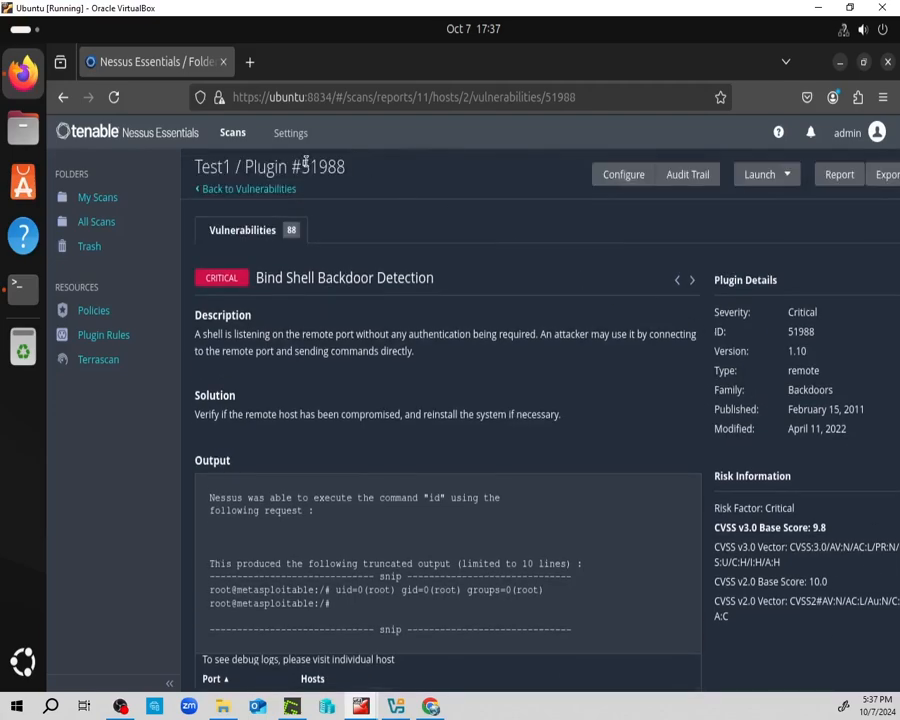
left_click(238, 189)
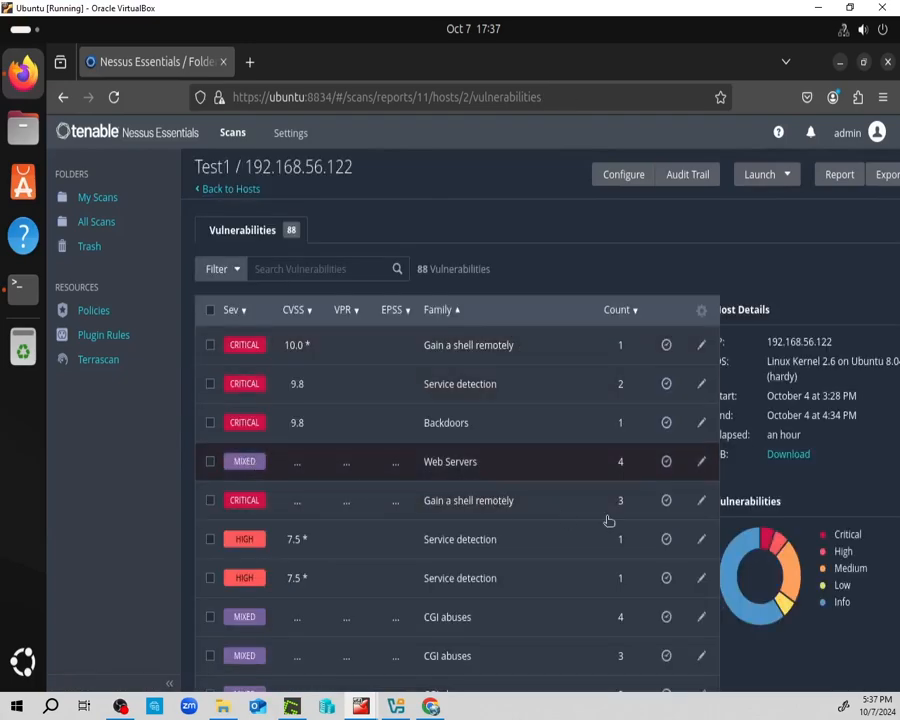
Read the critical Apache Tomcat SEoL plugin #171340 from the Web Servers group, then return to the group.
left_click(608, 461)
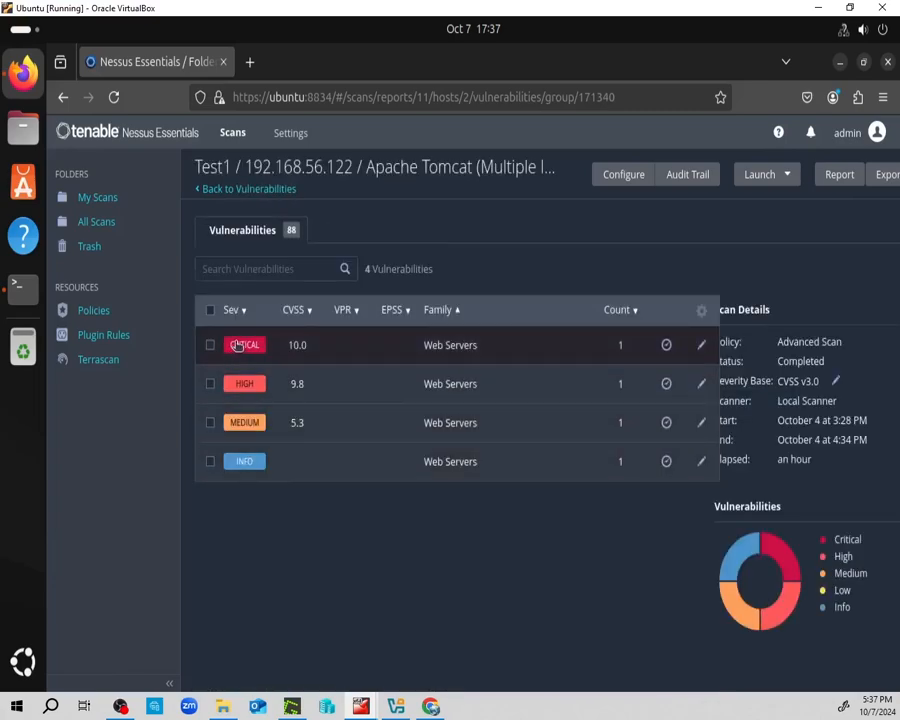
left_click(238, 345)
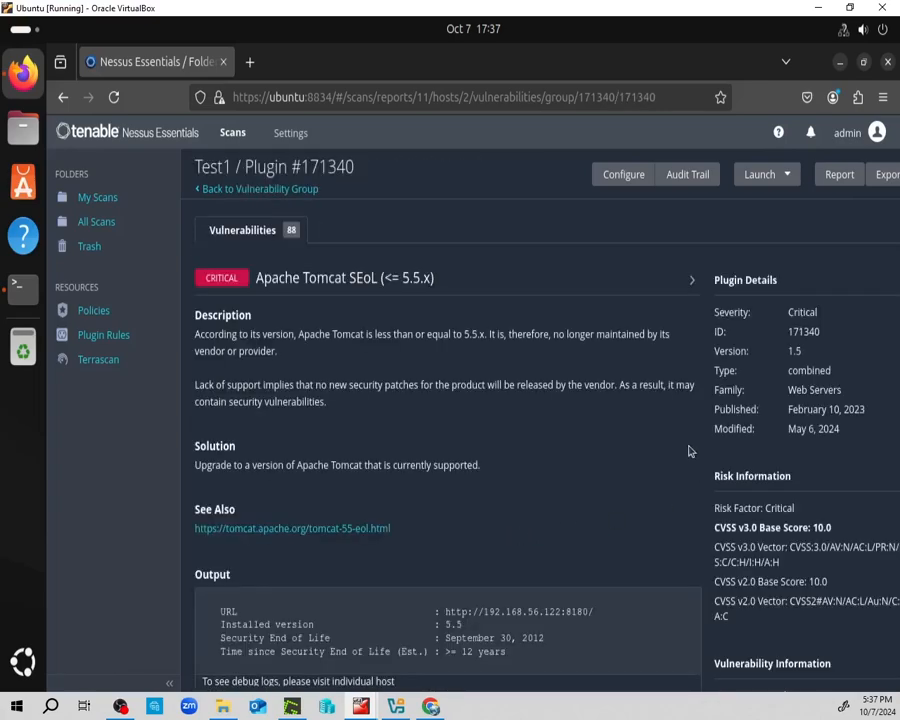
scroll(616, 438, "down", 2)
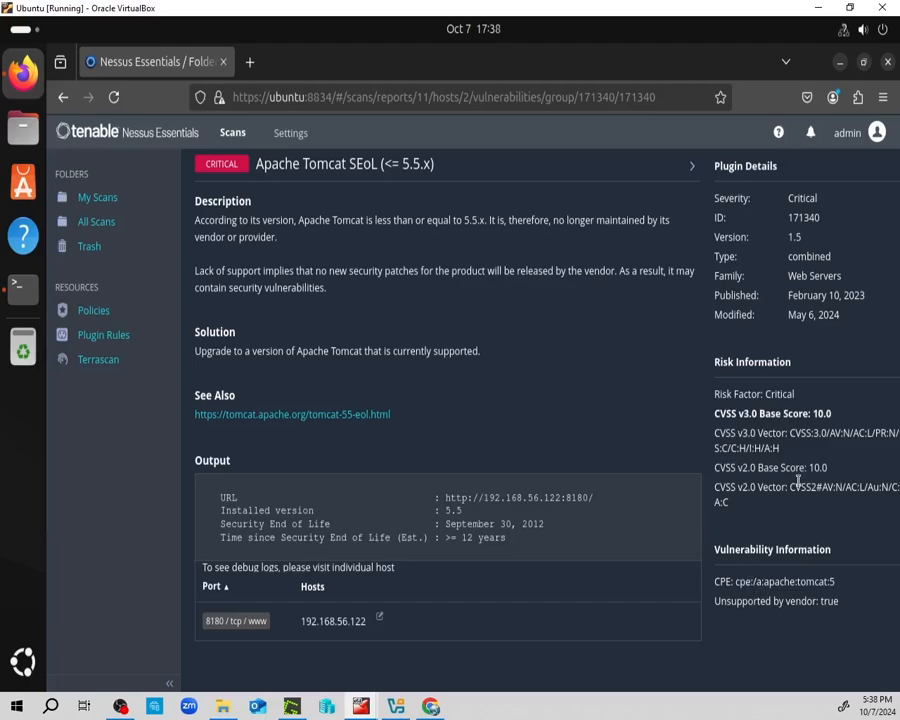
scroll(816, 511, "up", 2)
scroll(816, 505, "up", 1)
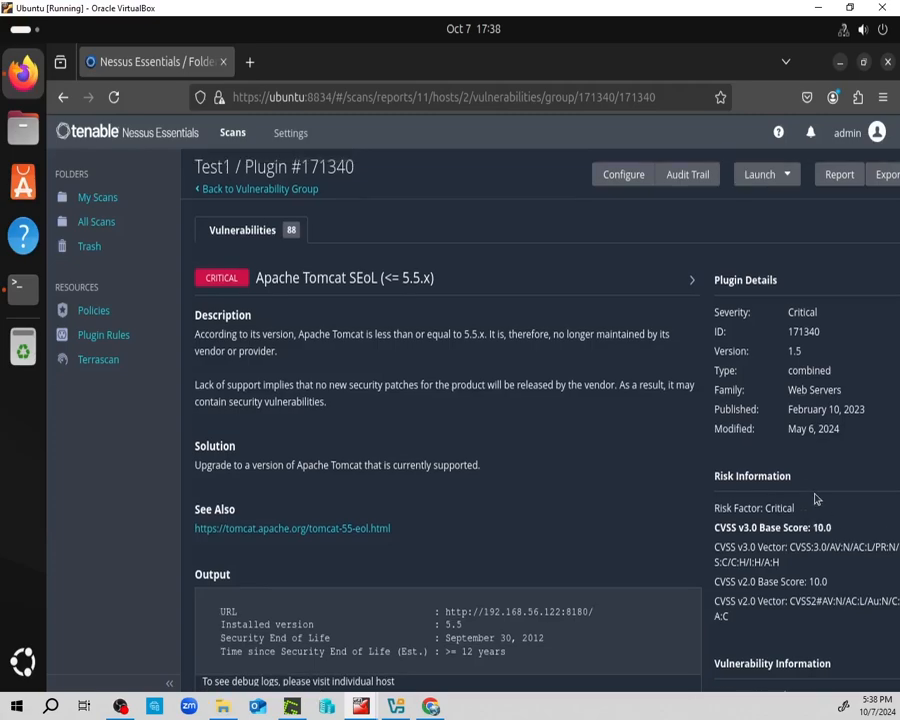
scroll(815, 498, "down", 2)
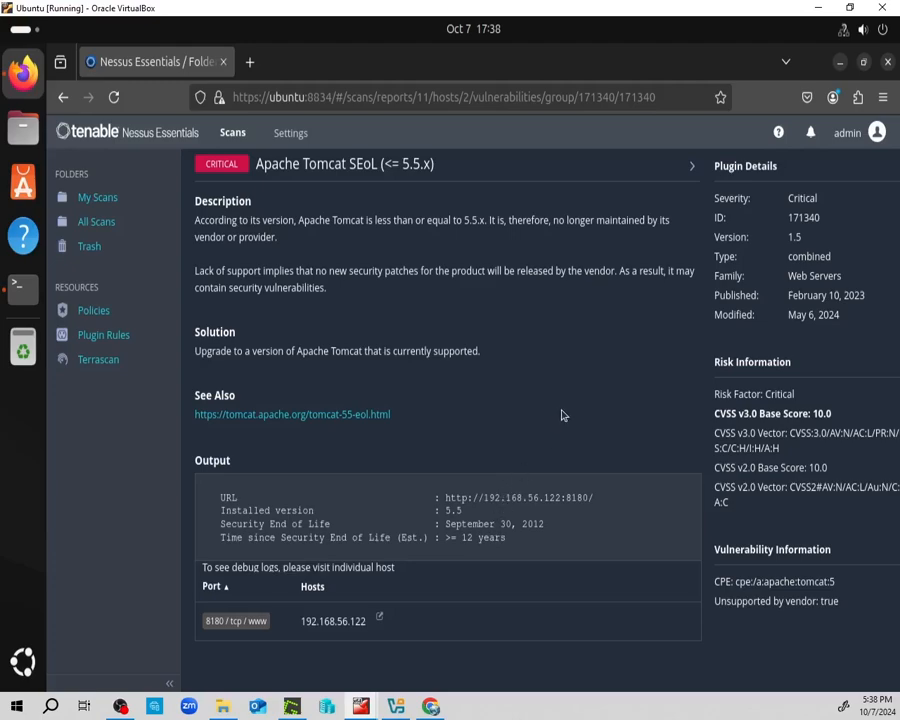
scroll(564, 411, "up", 2)
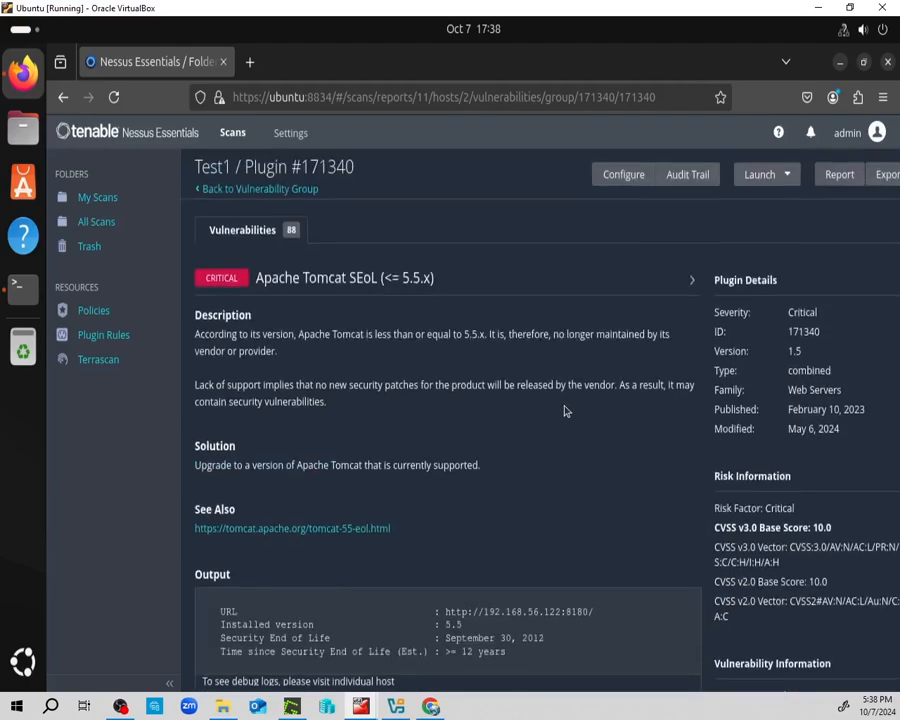
scroll(564, 411, "down", 2)
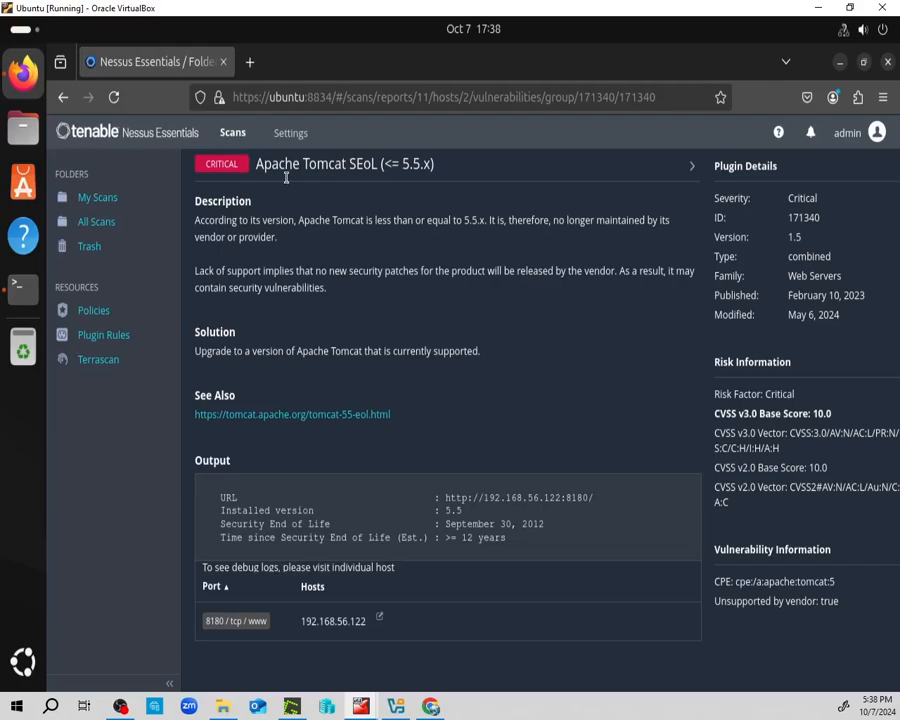
scroll(272, 186, "up", 2)
left_click(238, 192)
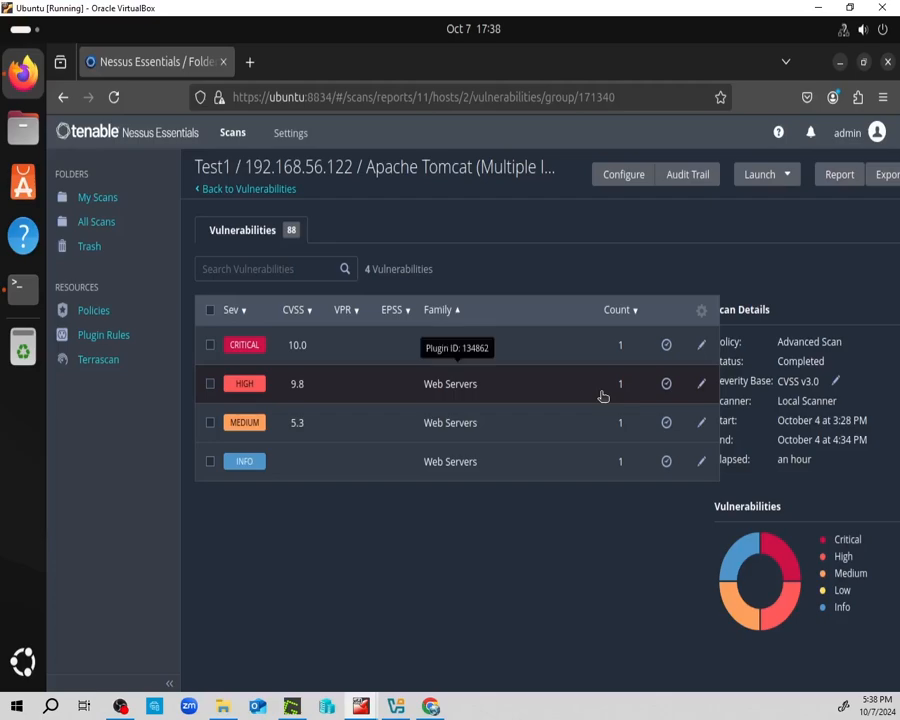
Return to Test1's Hosts list and check 192.168.56.122's bar: 8 critical, 8 high, 41 medium, 13 low, 162 info.
left_click(266, 193)
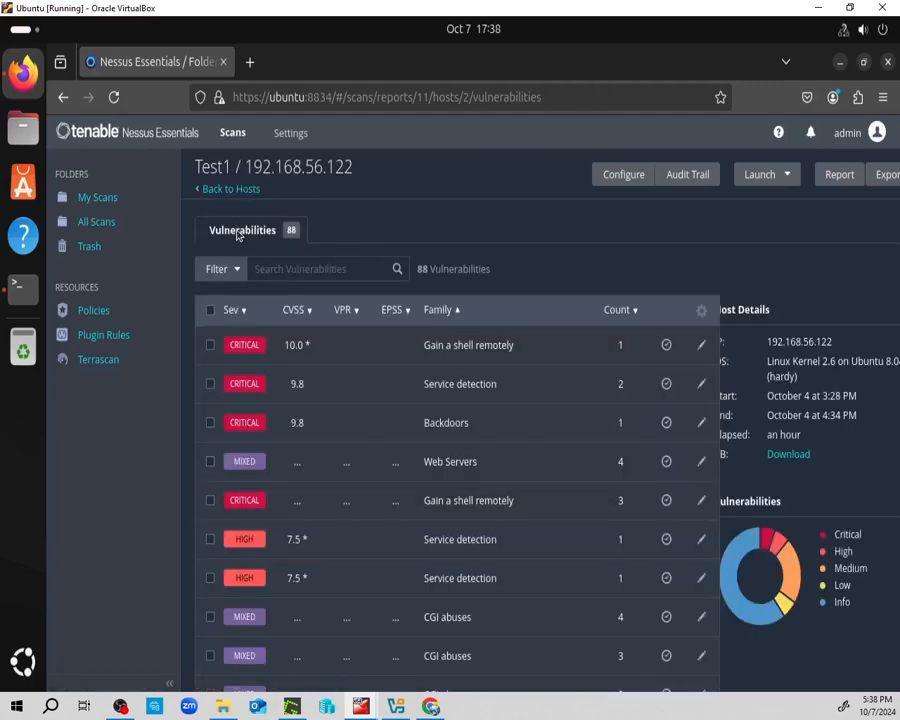
left_click(255, 190)
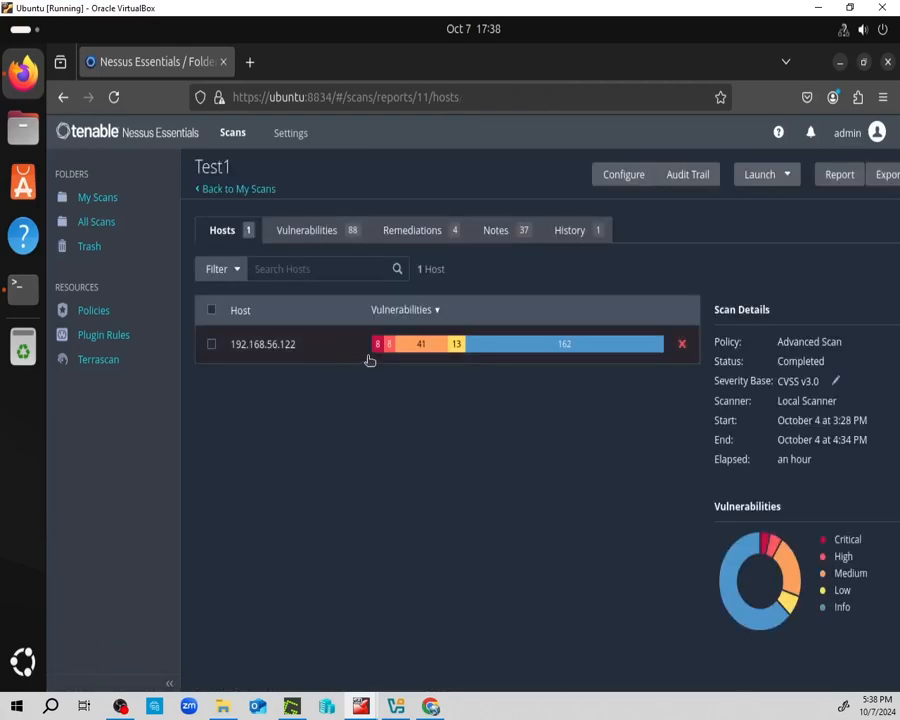
mouse_move(387, 356)
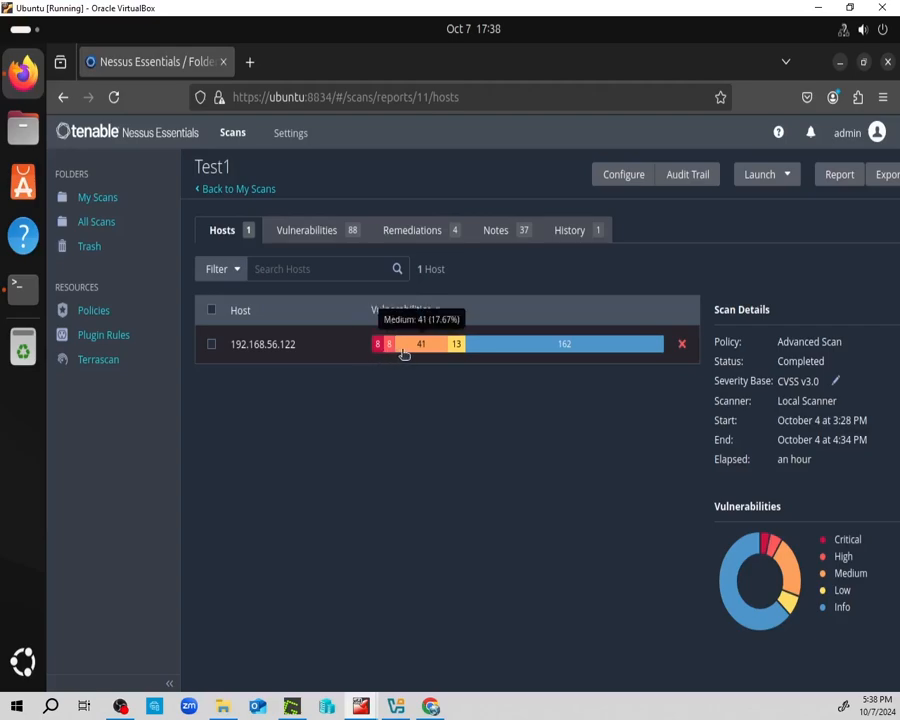
mouse_move(549, 354)
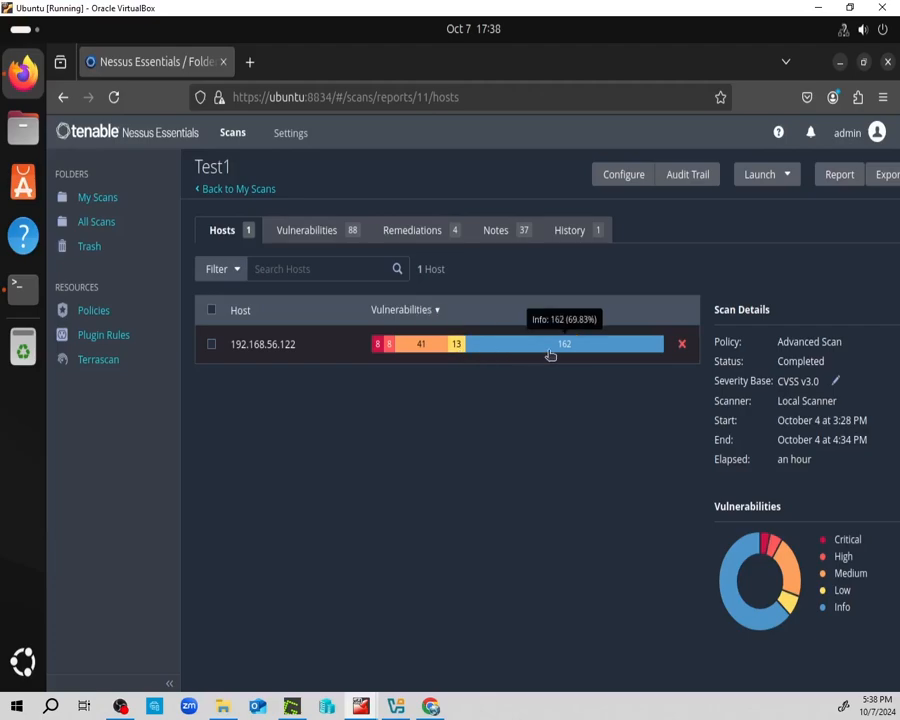